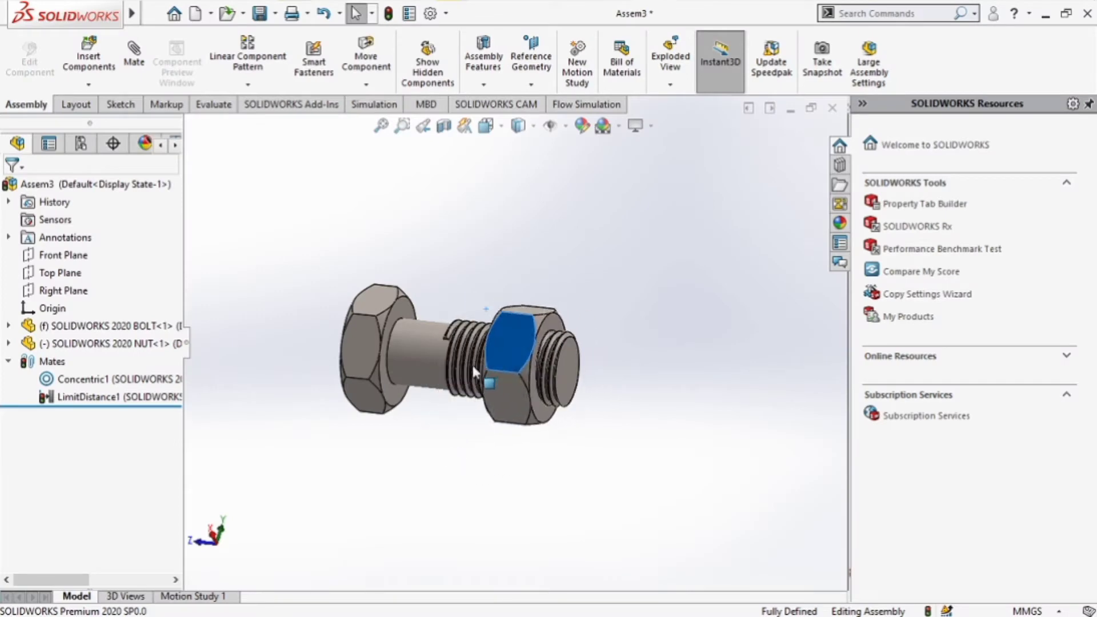
Slide the nut toward the bolt head, then back toward the threaded end.
{"action": "left_click_drag", "start_coordinate": [473, 371], "coordinate": [440, 427]}
{"action": "left_click", "coordinate": [440, 448]}
{"action": "middle_click_drag", "start_coordinate": [440, 448], "coordinate": [298, 435]}
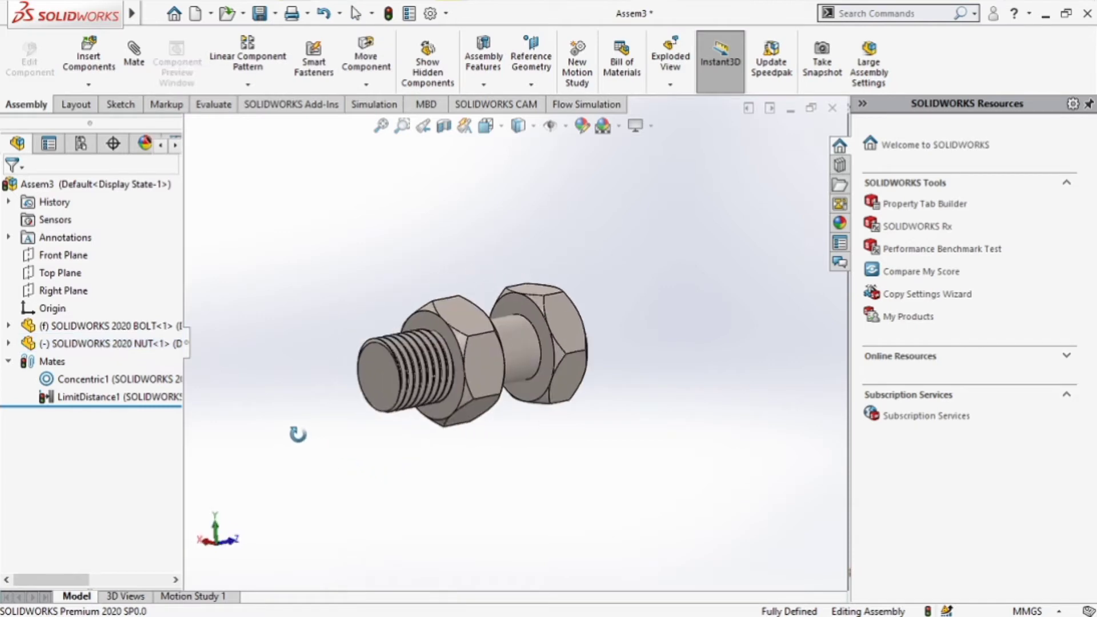
{"action": "left_click_drag", "start_coordinate": [465, 379], "coordinate": [628, 115]}
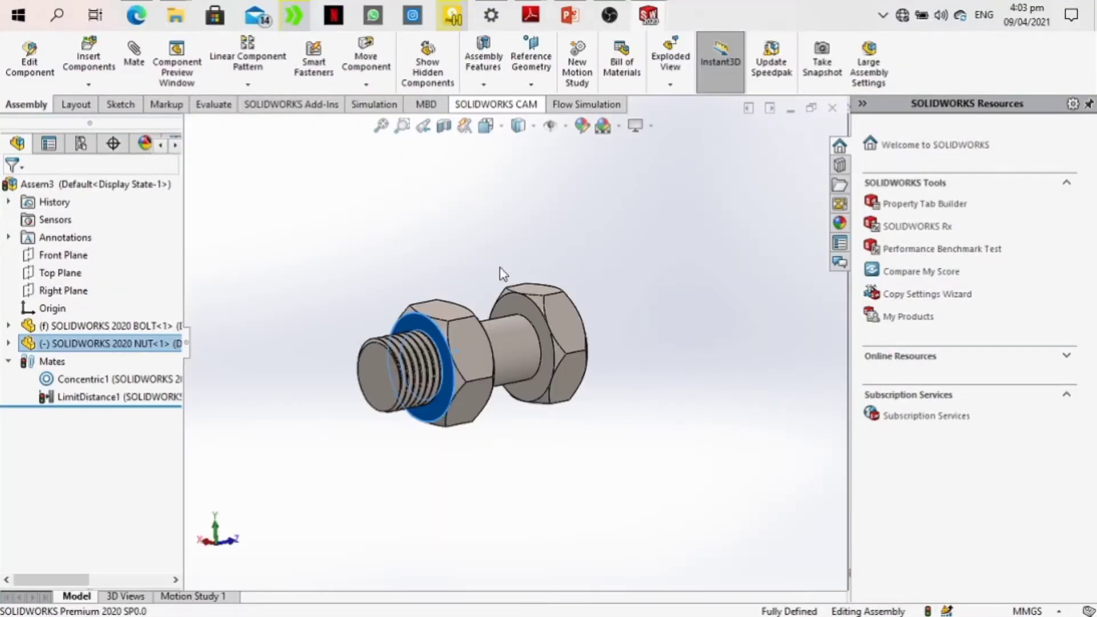
Switch to the BOLT part, then the NUT part, orbiting each to inspect it.
{"action": "key", "text": "ctrl+Tab"}
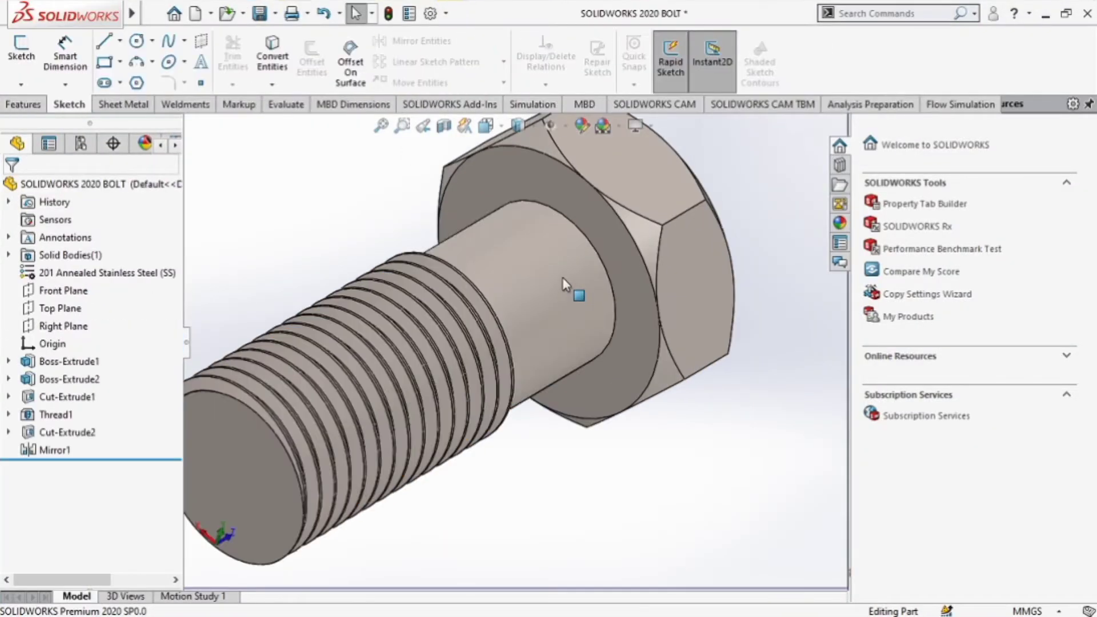
{"action": "scroll", "coordinate": [469, 235], "scroll_direction": "up", "scroll_amount": 5}
{"action": "middle_click_drag", "start_coordinate": [453, 238], "coordinate": [480, 320]}
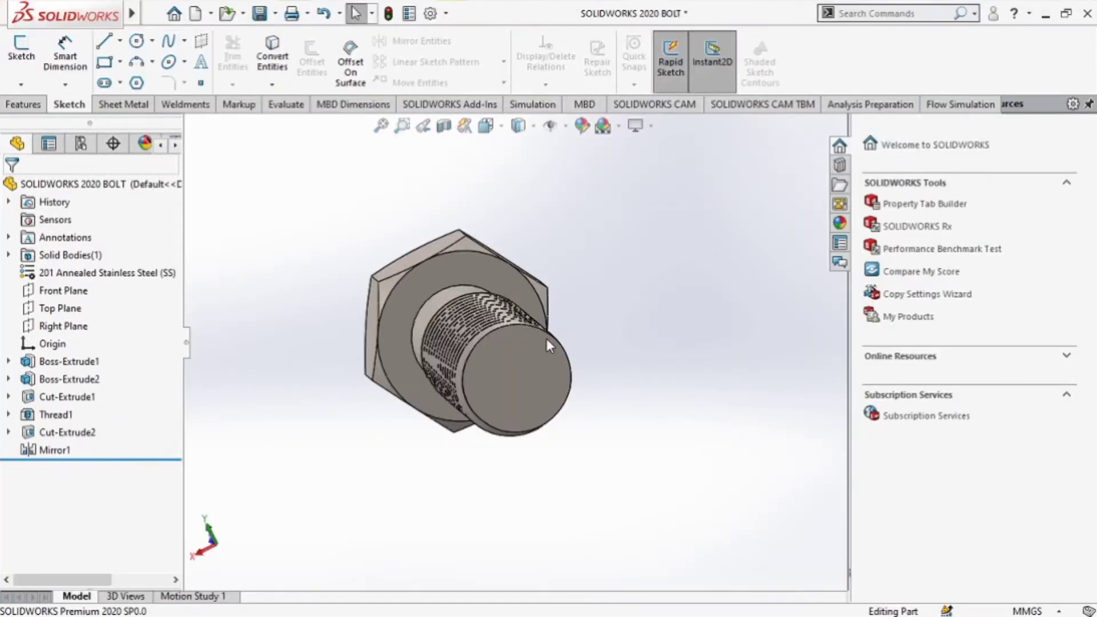
{"action": "key", "text": "ctrl+Tab"}
{"action": "middle_click_drag", "start_coordinate": [443, 400], "coordinate": [307, 240]}
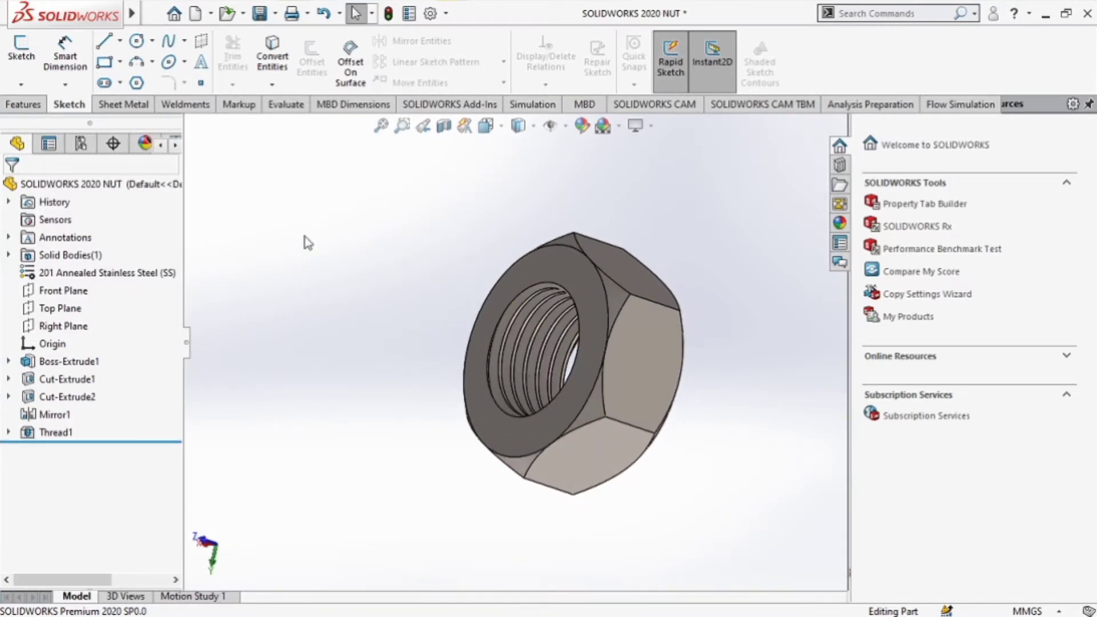
Make a new assembly from the open part, placing SOLIDWORKS 2020 BOLT as its first component.
{"action": "left_click", "coordinate": [211, 13]}
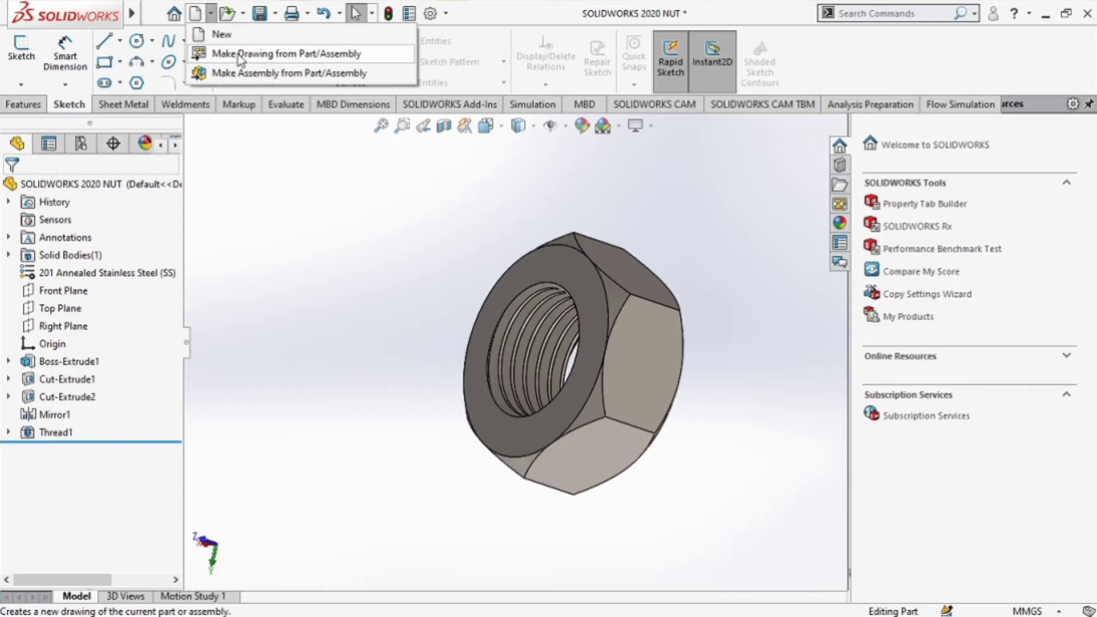
{"action": "left_click", "coordinate": [289, 73]}
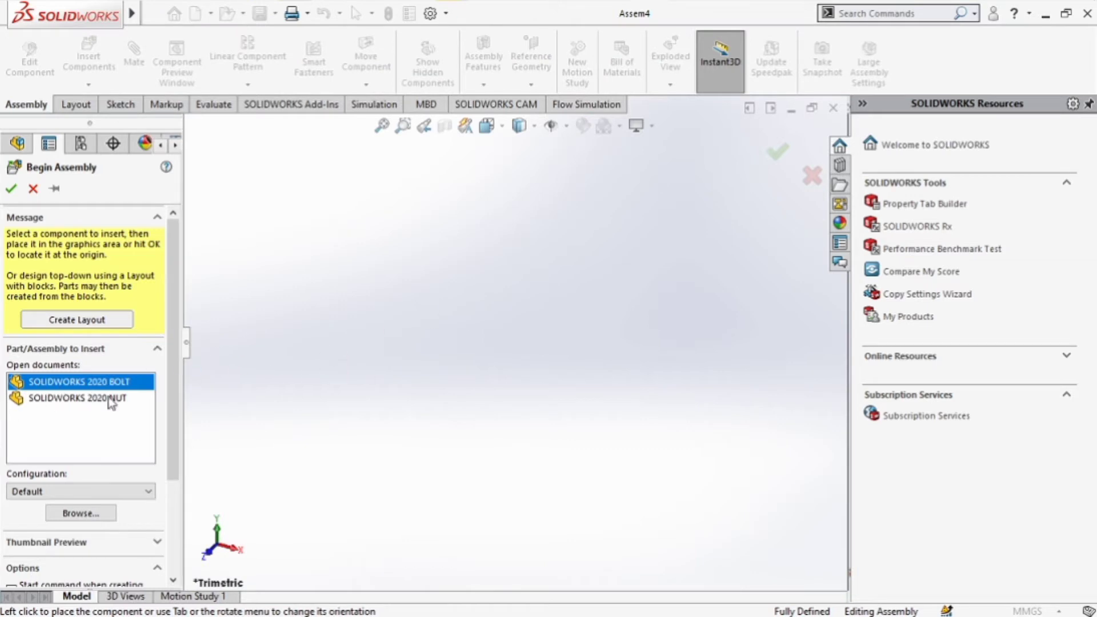
{"action": "left_click", "coordinate": [715, 323]}
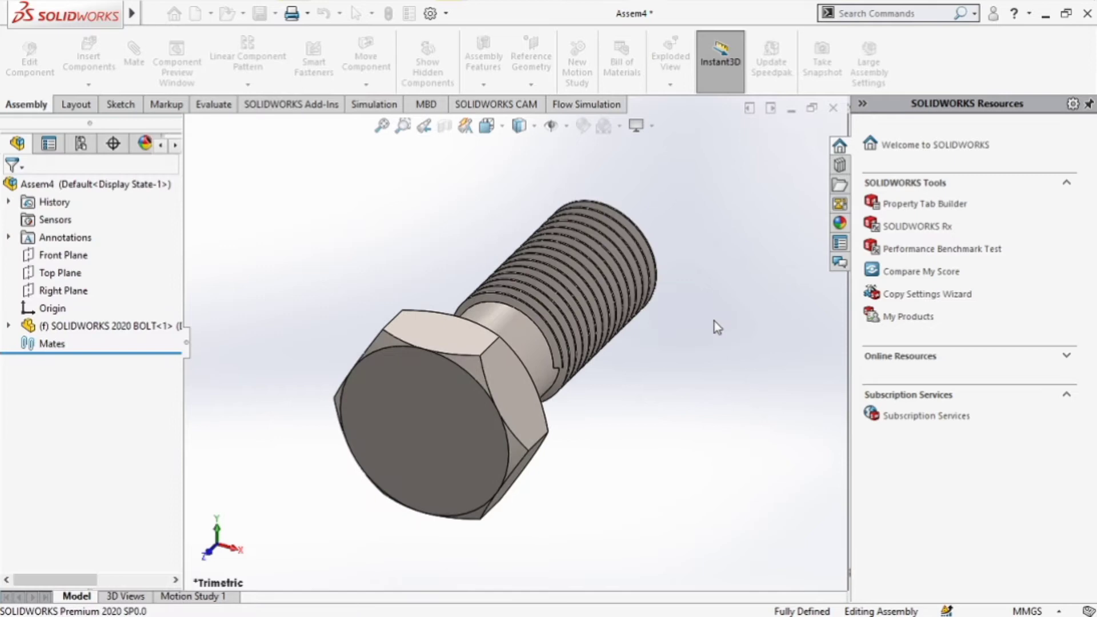
Insert SOLIDWORKS 2020 NUT into Assem4, placing it beside the bolt.
{"action": "left_click", "coordinate": [87, 85]}
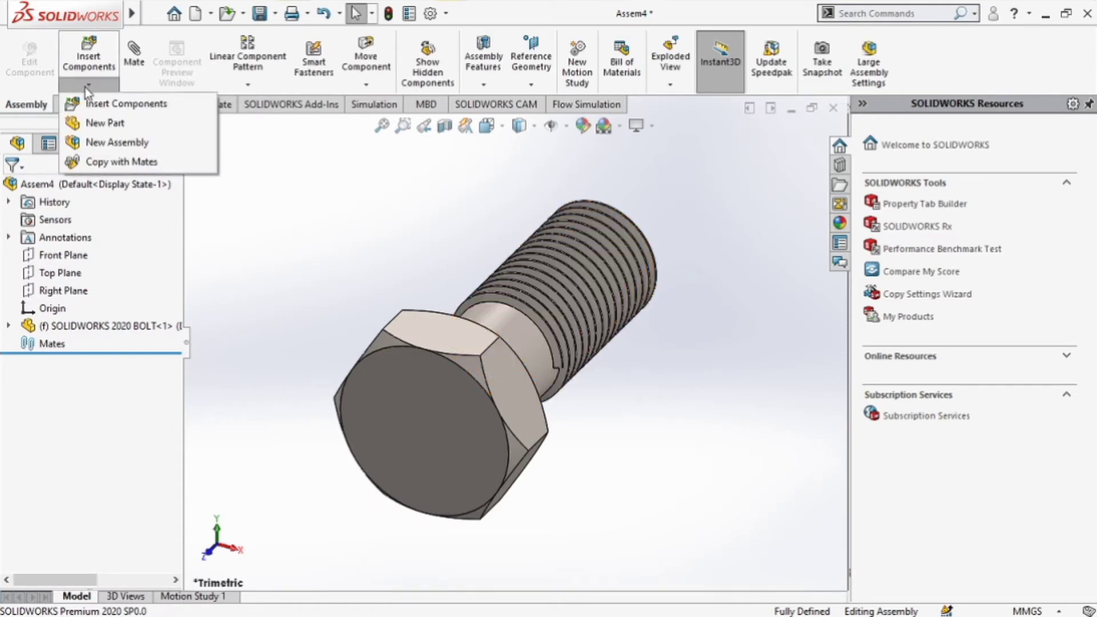
{"action": "left_click", "coordinate": [107, 108]}
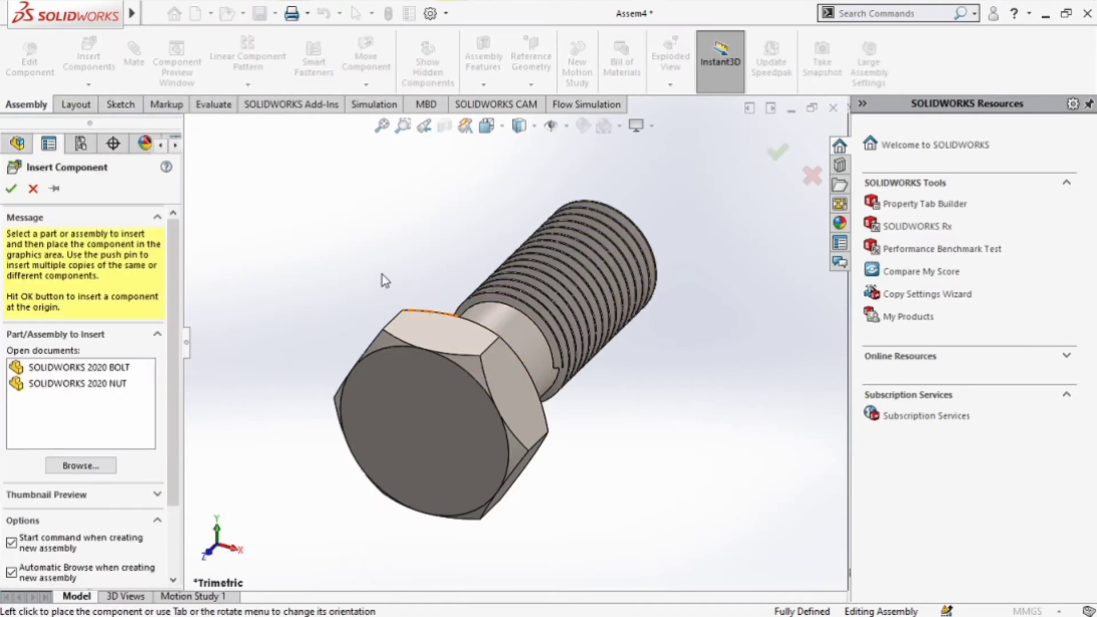
{"action": "left_click", "coordinate": [96, 390]}
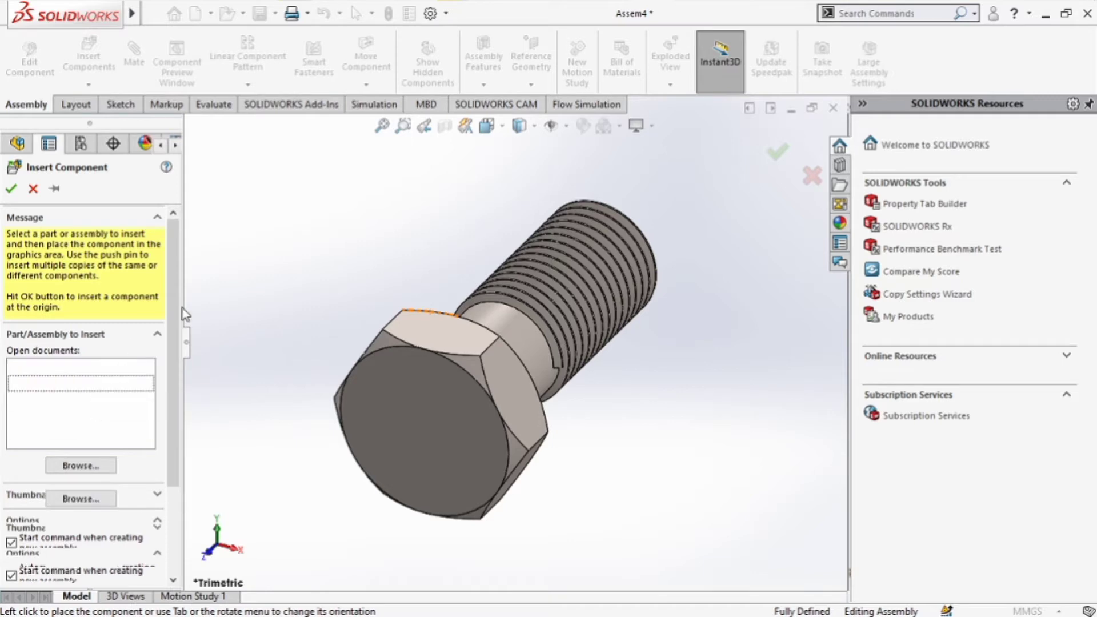
{"action": "scroll", "coordinate": [366, 231], "scroll_direction": "up", "scroll_amount": 4}
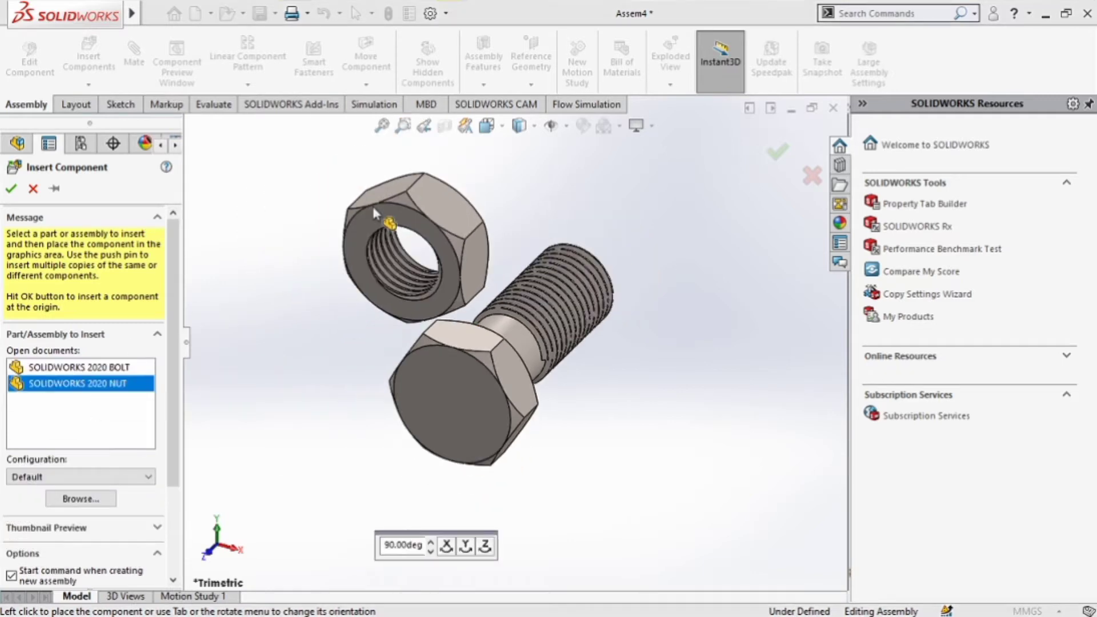
{"action": "left_click", "coordinate": [351, 191]}
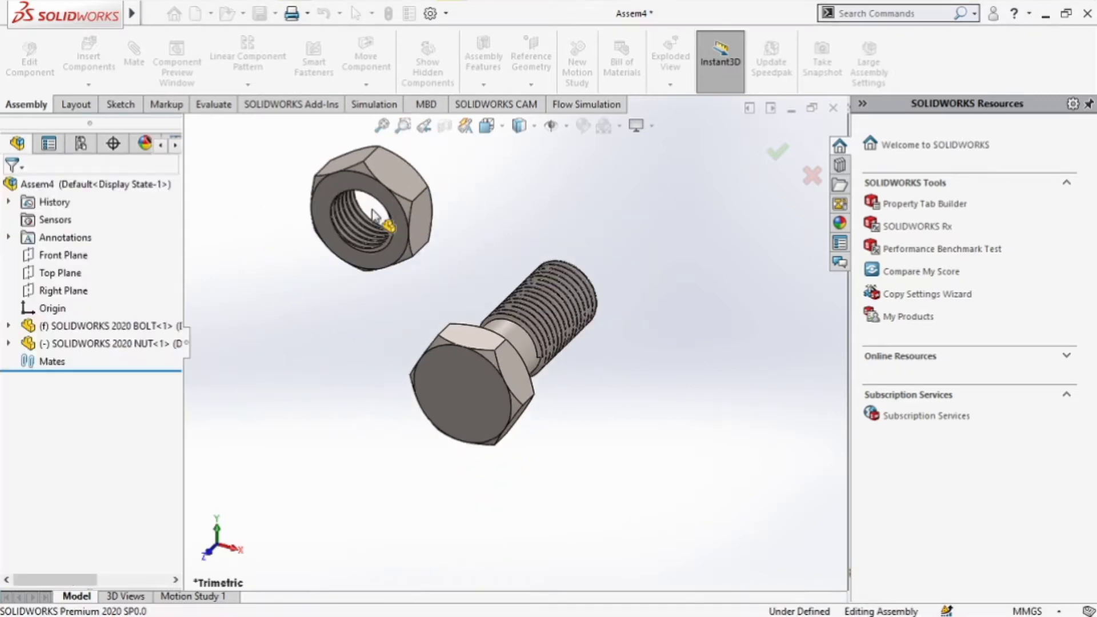
{"action": "middle_click_drag", "start_coordinate": [617, 495], "coordinate": [657, 468]}
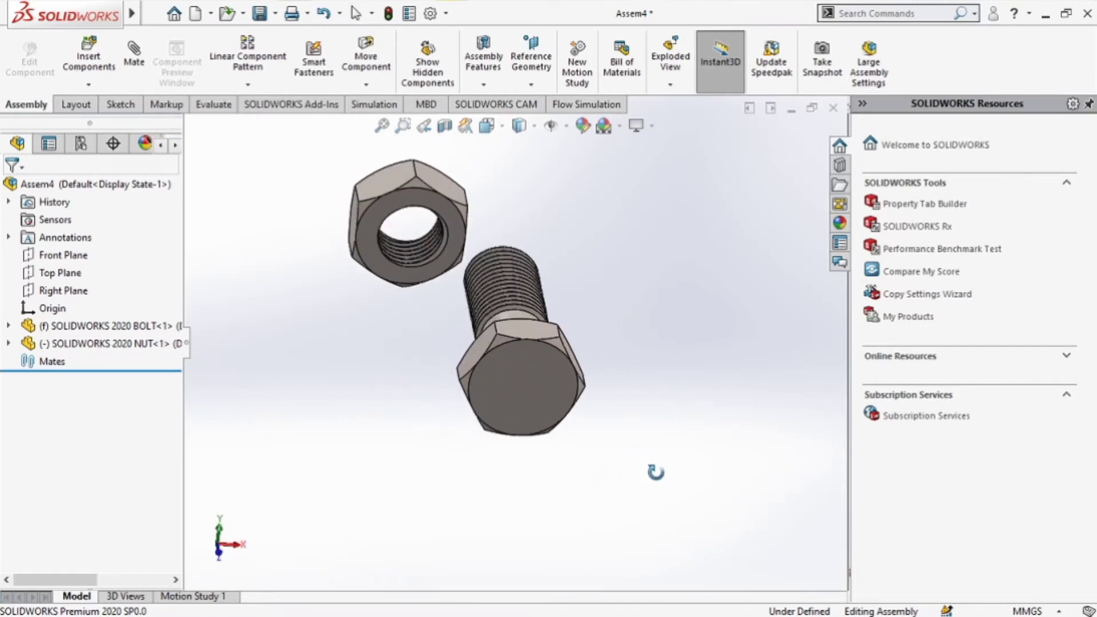
Mate the nut's circular edge concentric with the bolt's circular edge under the head.
{"action": "left_click", "coordinate": [142, 56]}
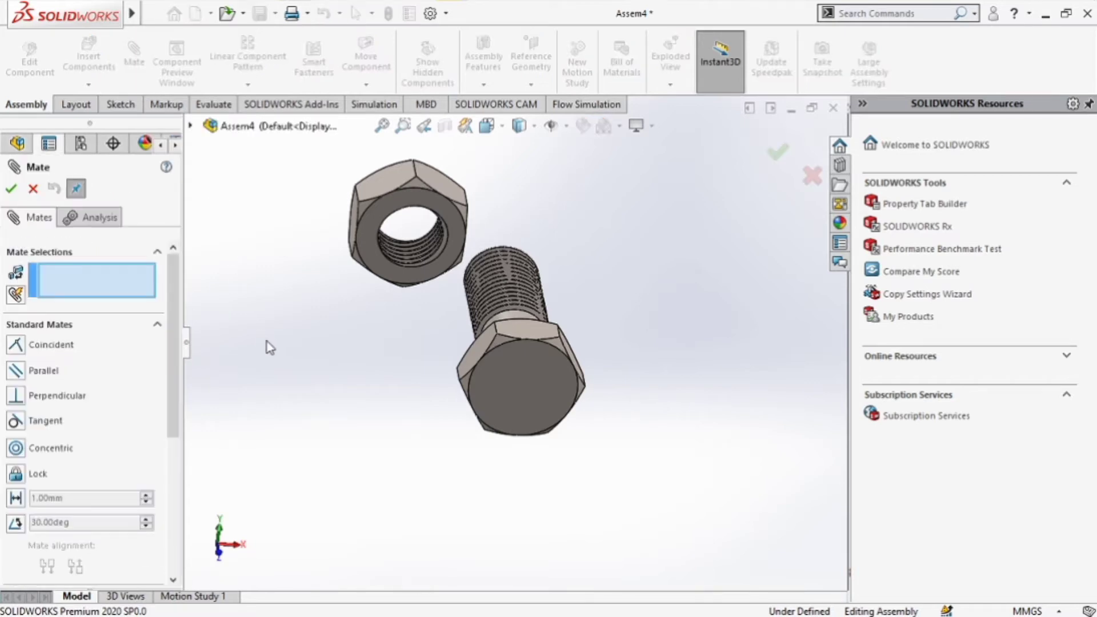
{"action": "scroll", "coordinate": [511, 256], "scroll_direction": "down", "scroll_amount": 5}
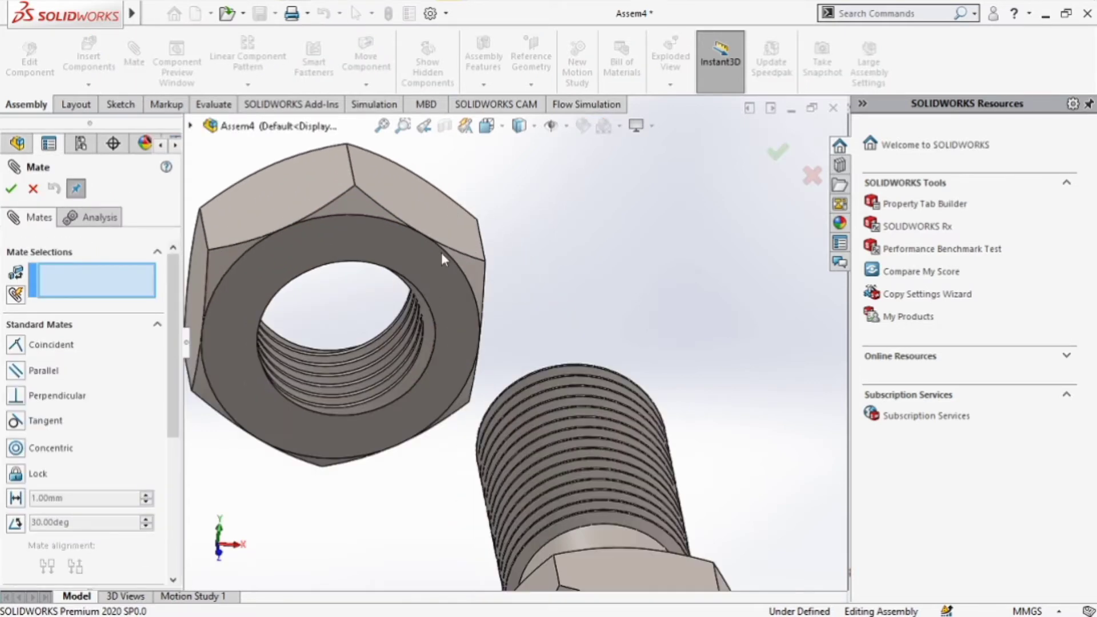
{"action": "left_click", "coordinate": [471, 295]}
{"action": "scroll", "coordinate": [634, 309], "scroll_direction": "up", "scroll_amount": 5}
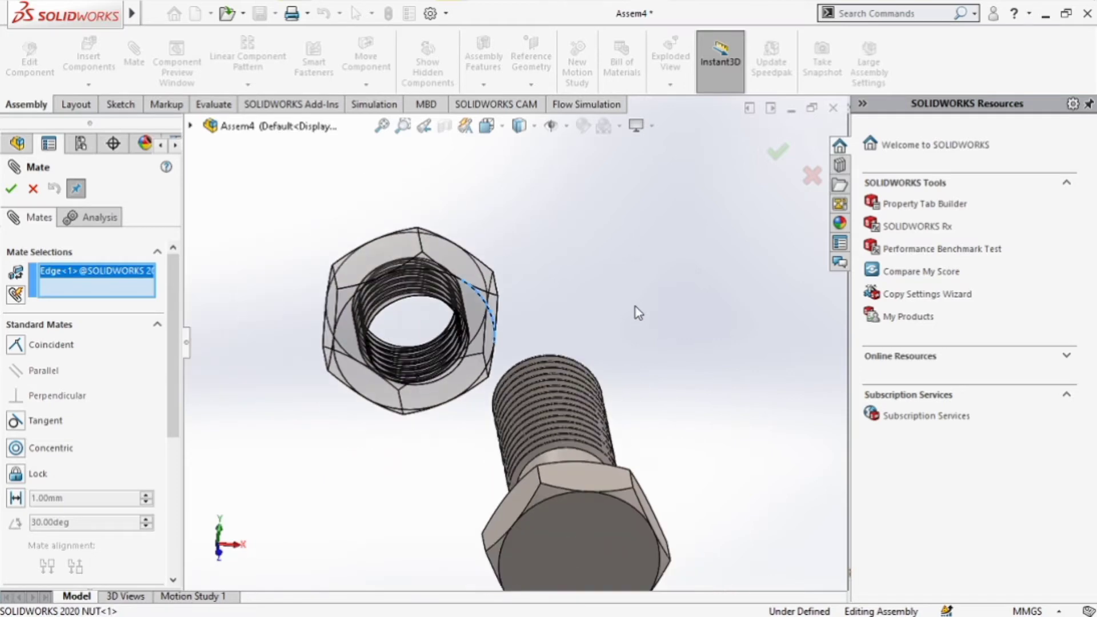
{"action": "middle_click_drag", "start_coordinate": [636, 306], "coordinate": [478, 465]}
{"action": "scroll", "coordinate": [480, 460], "scroll_direction": "down", "scroll_amount": 5}
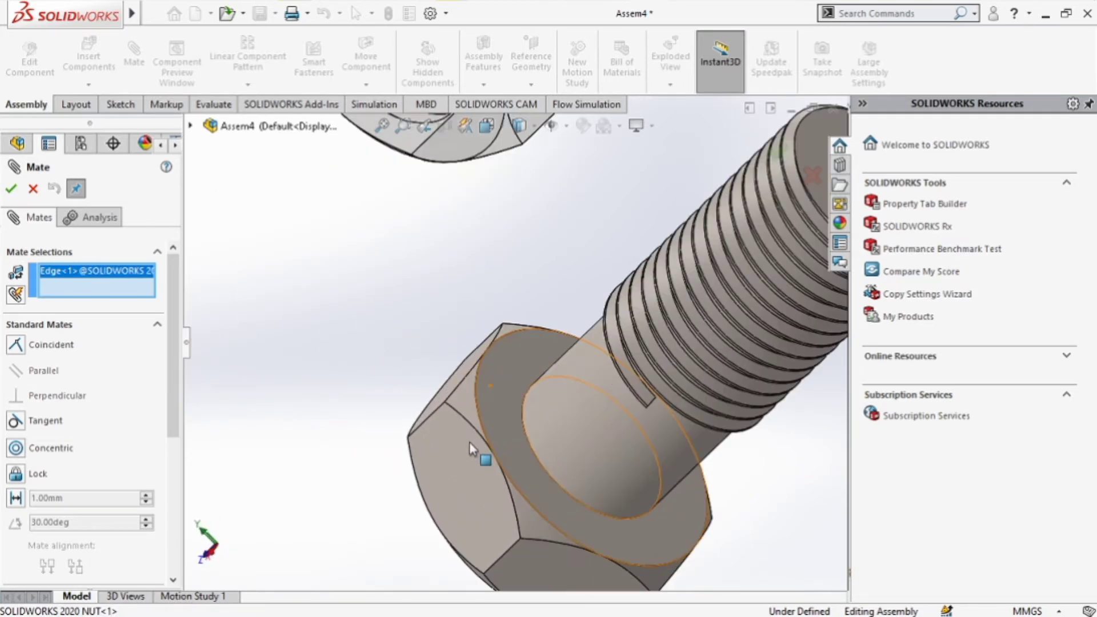
{"action": "left_click", "coordinate": [540, 512]}
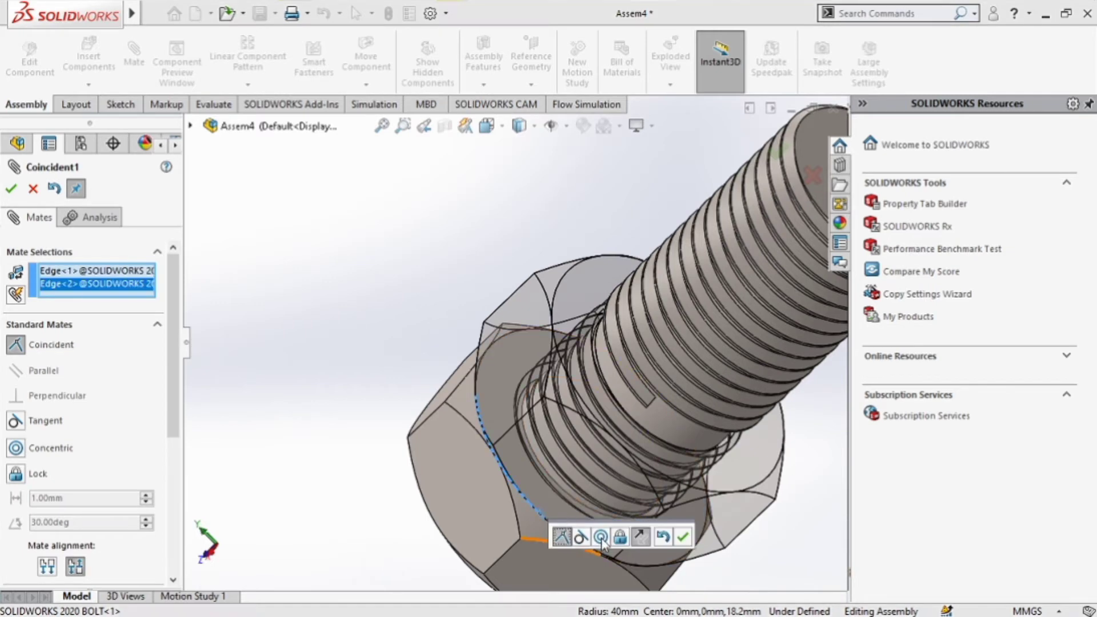
{"action": "left_click", "coordinate": [601, 538]}
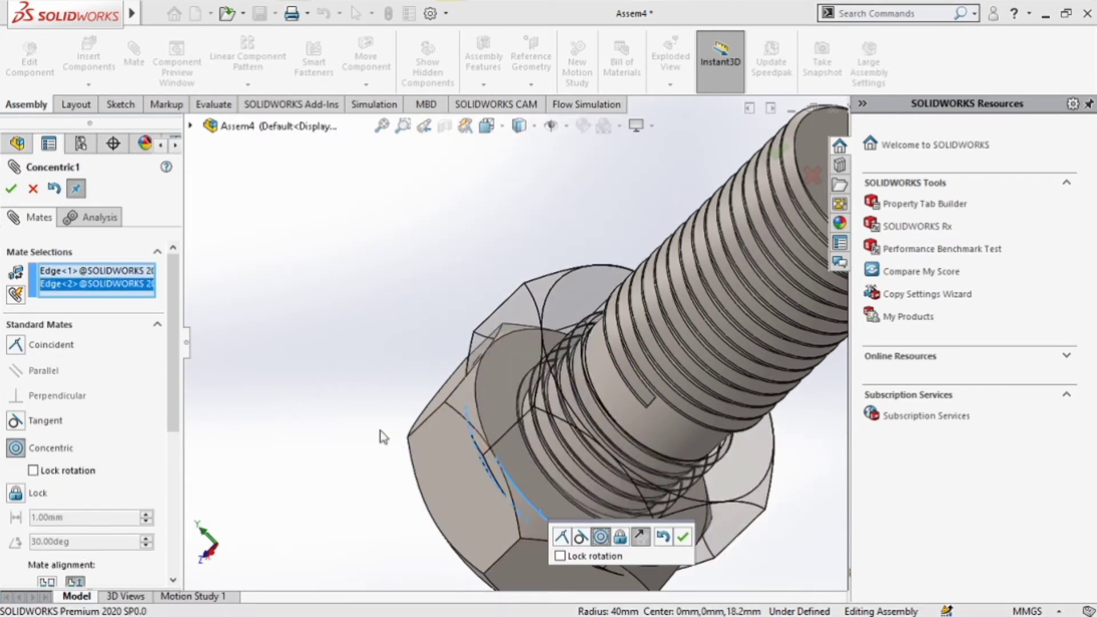
{"action": "left_click", "coordinate": [12, 189]}
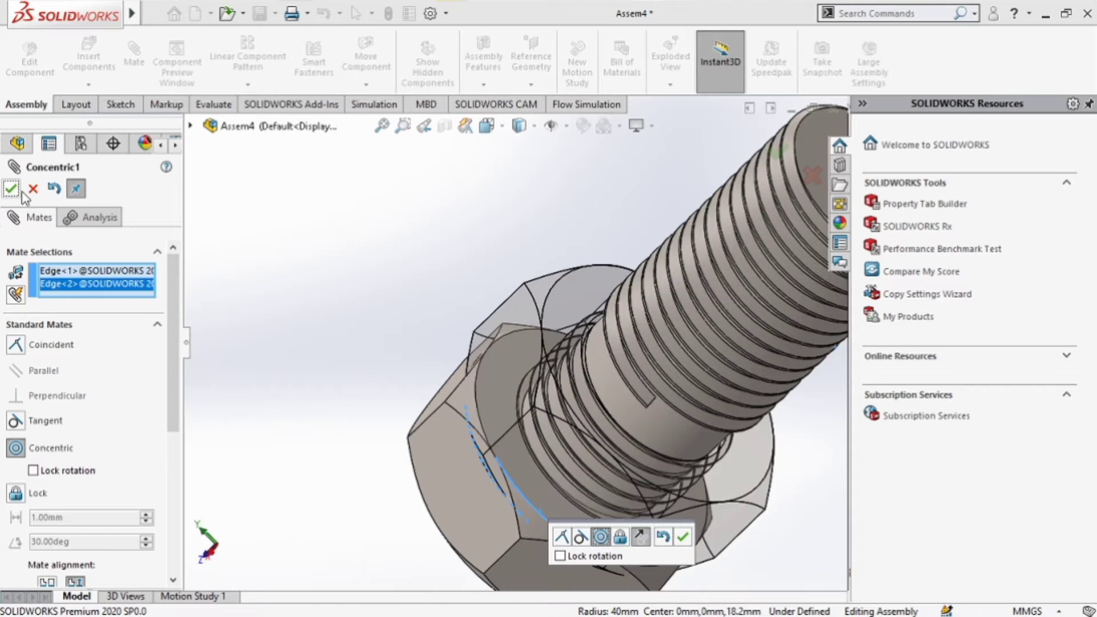
Close the mate tool and view the bolt-head face straight on.
{"action": "key", "text": "f"}
{"action": "middle_click_drag", "start_coordinate": [326, 272], "coordinate": [561, 361]}
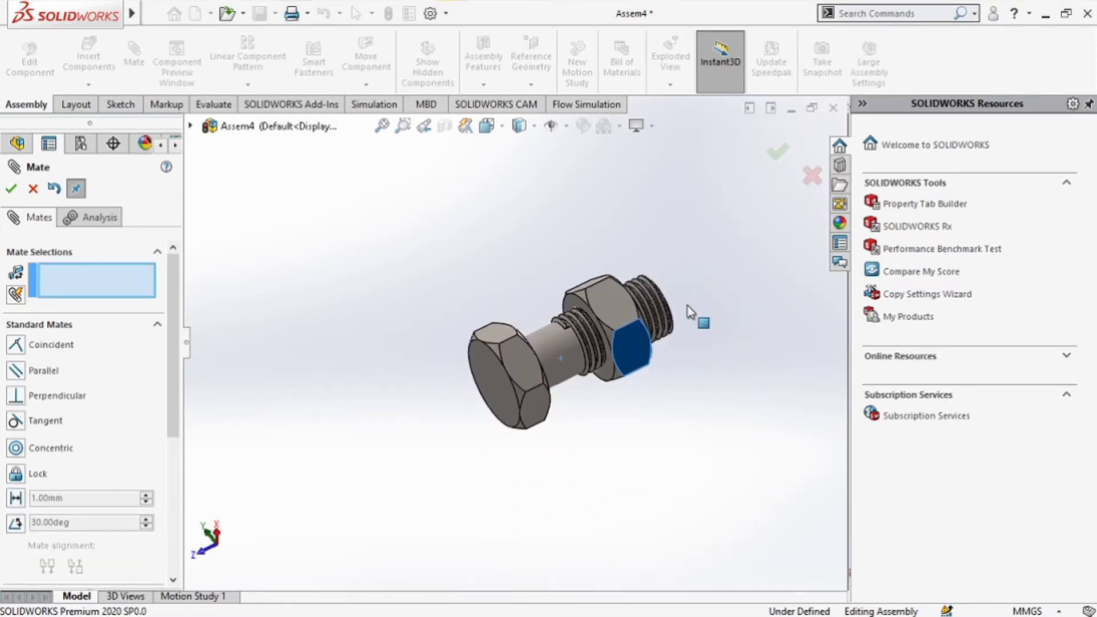
{"action": "middle_click_drag", "start_coordinate": [533, 478], "coordinate": [478, 367]}
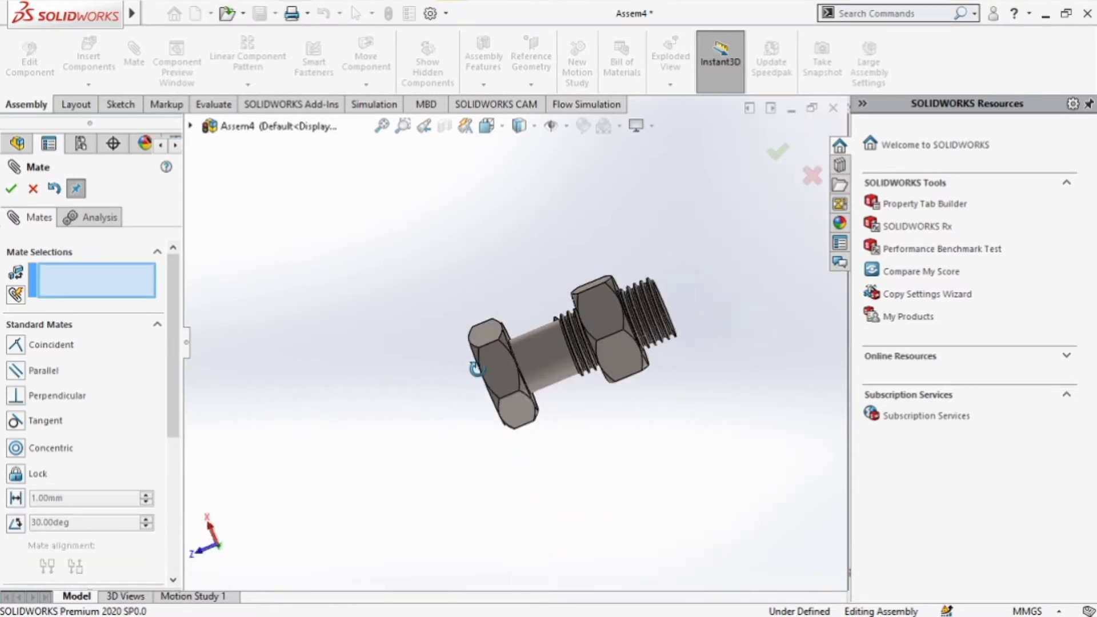
{"action": "left_click", "coordinate": [33, 189]}
{"action": "middle_click_drag", "start_coordinate": [531, 404], "coordinate": [500, 359]}
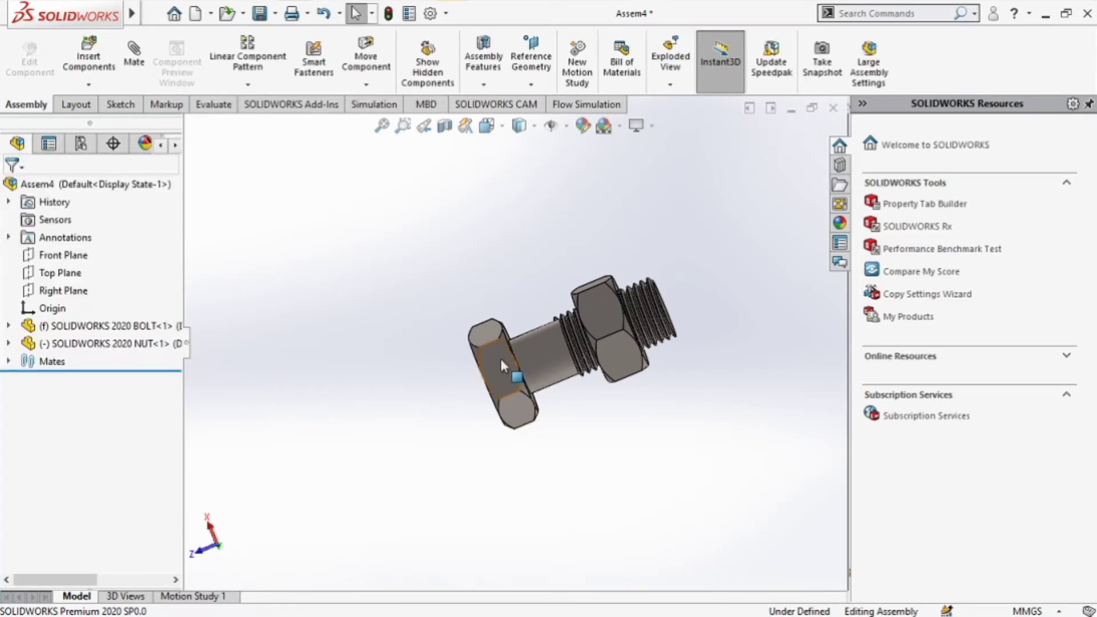
{"action": "right_click", "coordinate": [501, 355]}
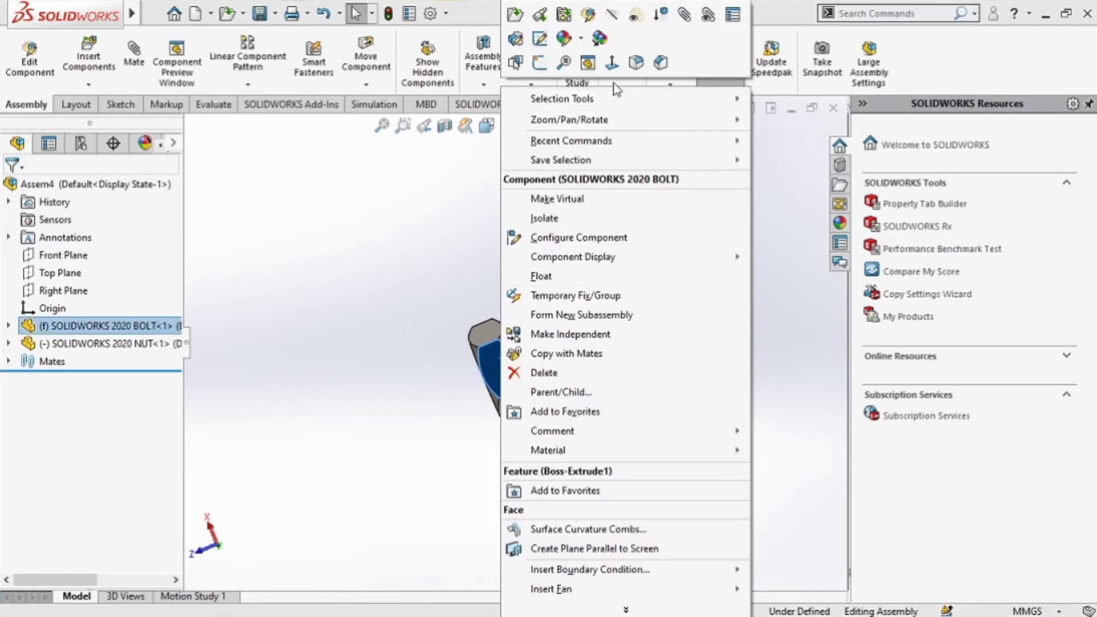
{"action": "key", "text": "Escape"}
{"action": "key", "text": "ctrl+8"}
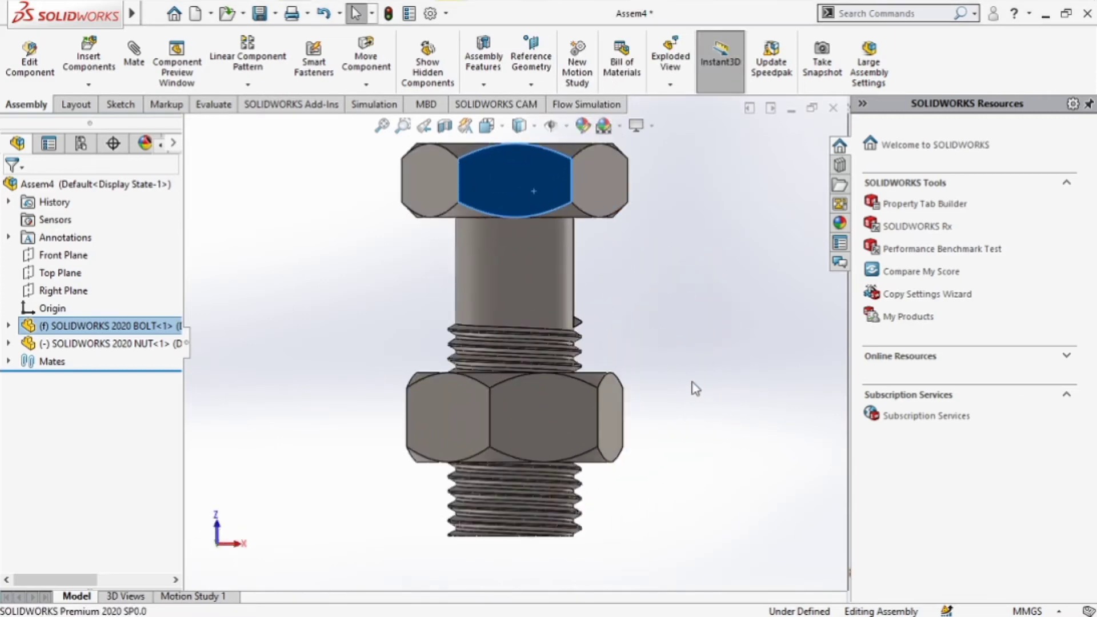
{"action": "left_click", "coordinate": [697, 372]}
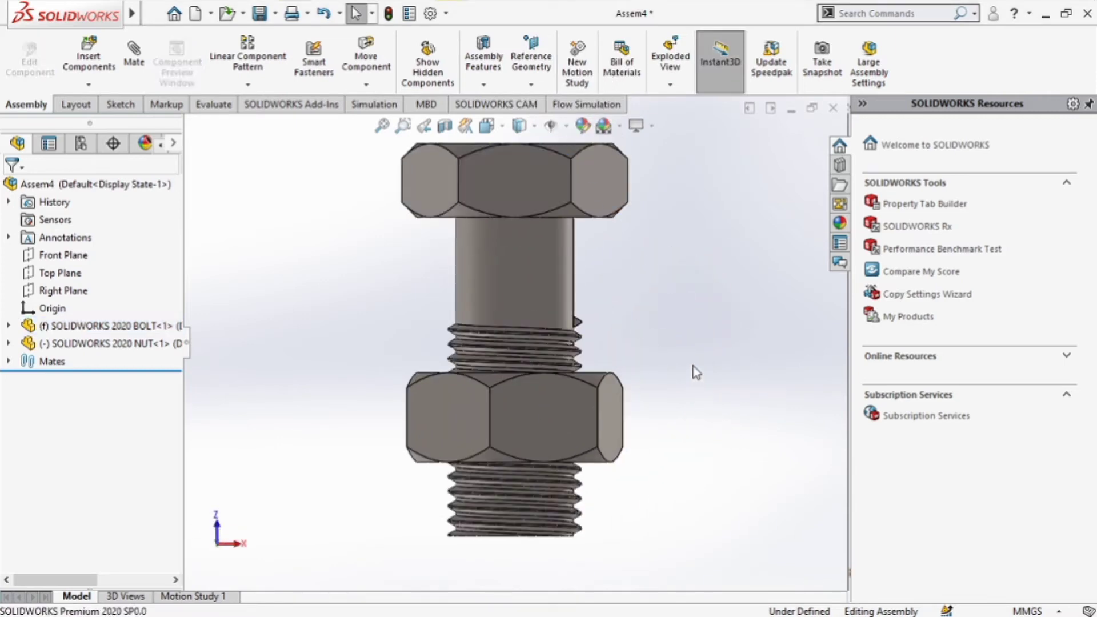
View the assembly normal to the Front Plane, then normal to the Right Plane.
{"action": "left_click", "coordinate": [62, 255]}
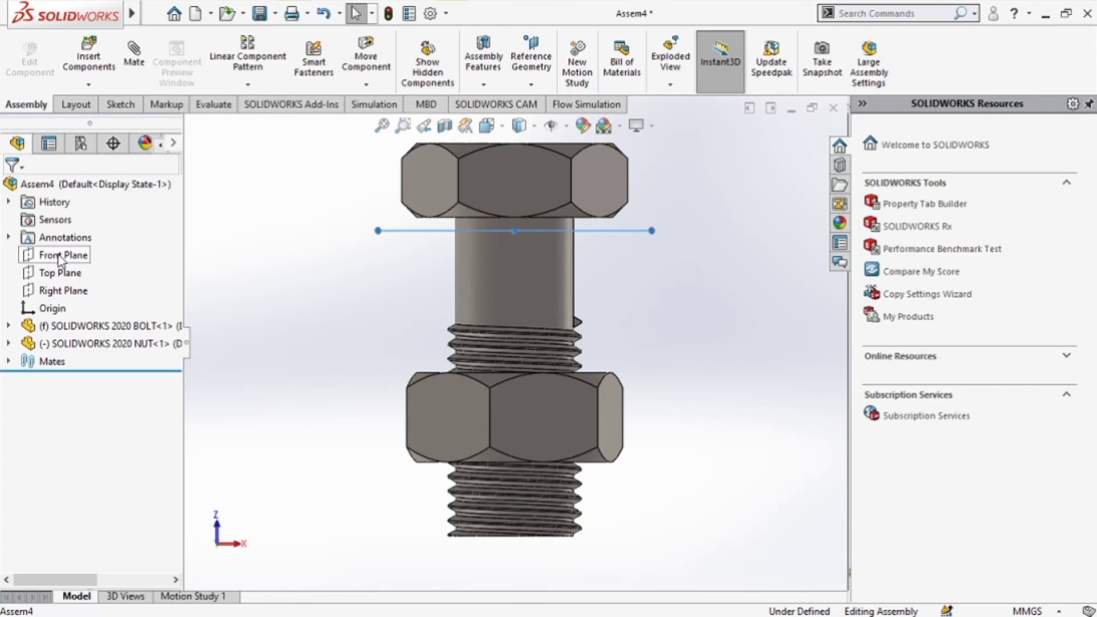
{"action": "right_click", "coordinate": [93, 255]}
{"action": "left_click", "coordinate": [145, 230]}
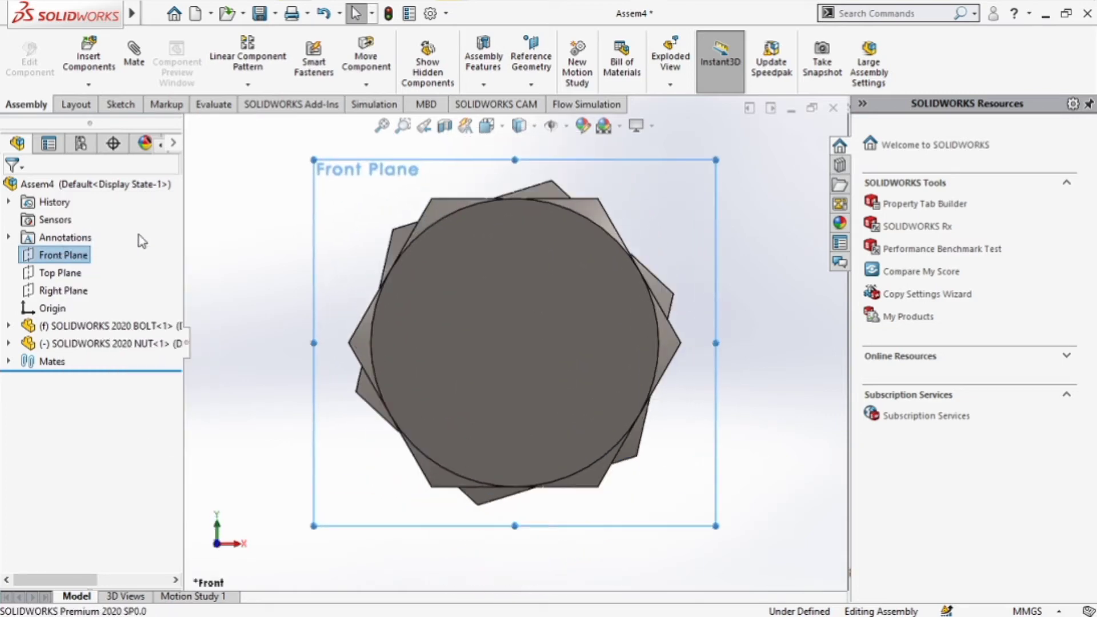
{"action": "left_click", "coordinate": [65, 291]}
{"action": "right_click", "coordinate": [80, 291]}
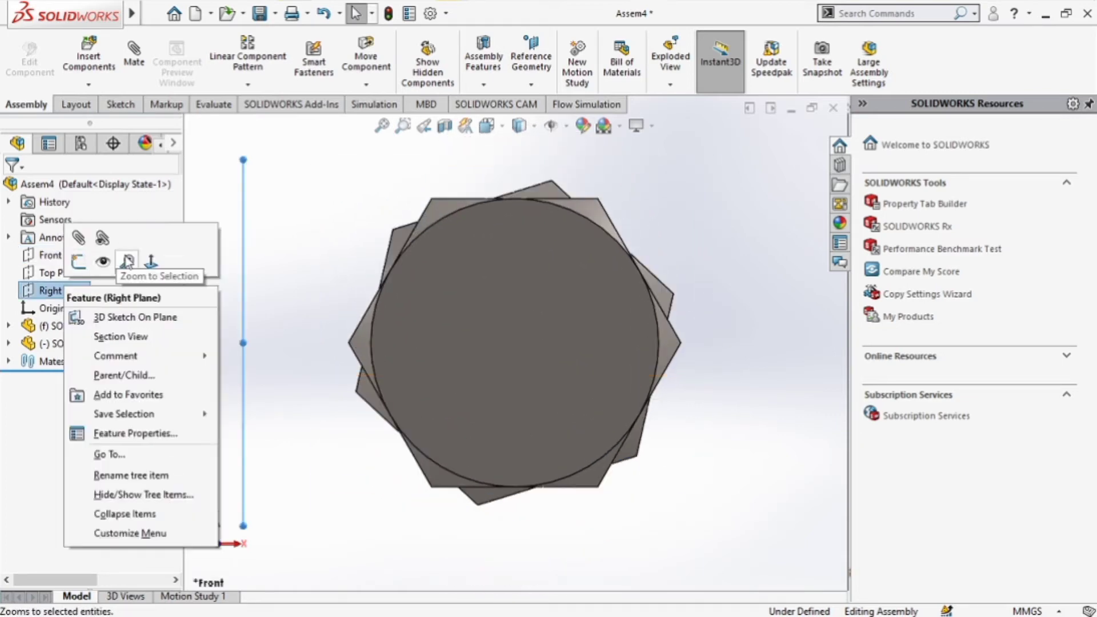
{"action": "left_click", "coordinate": [151, 267]}
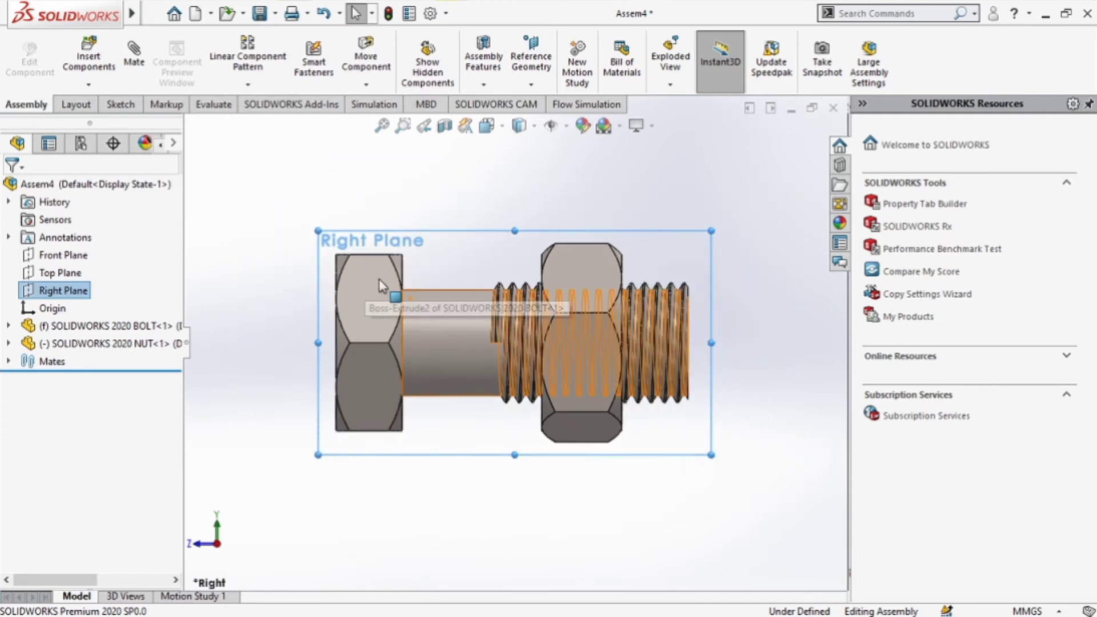
{"action": "left_click", "coordinate": [554, 568]}
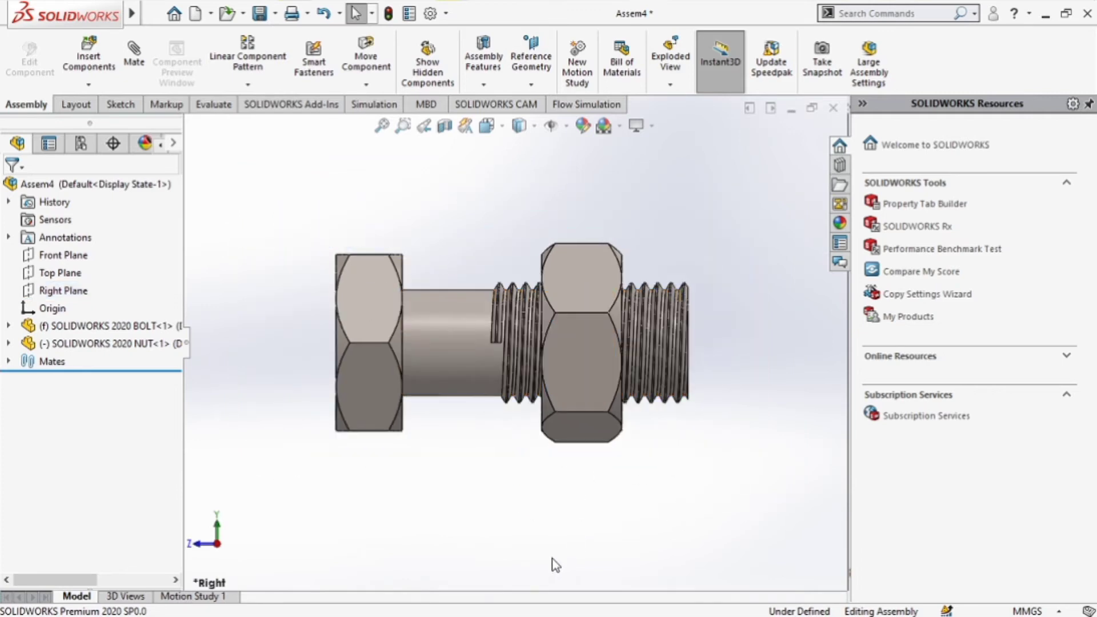
{"action": "left_click", "coordinate": [536, 127]}
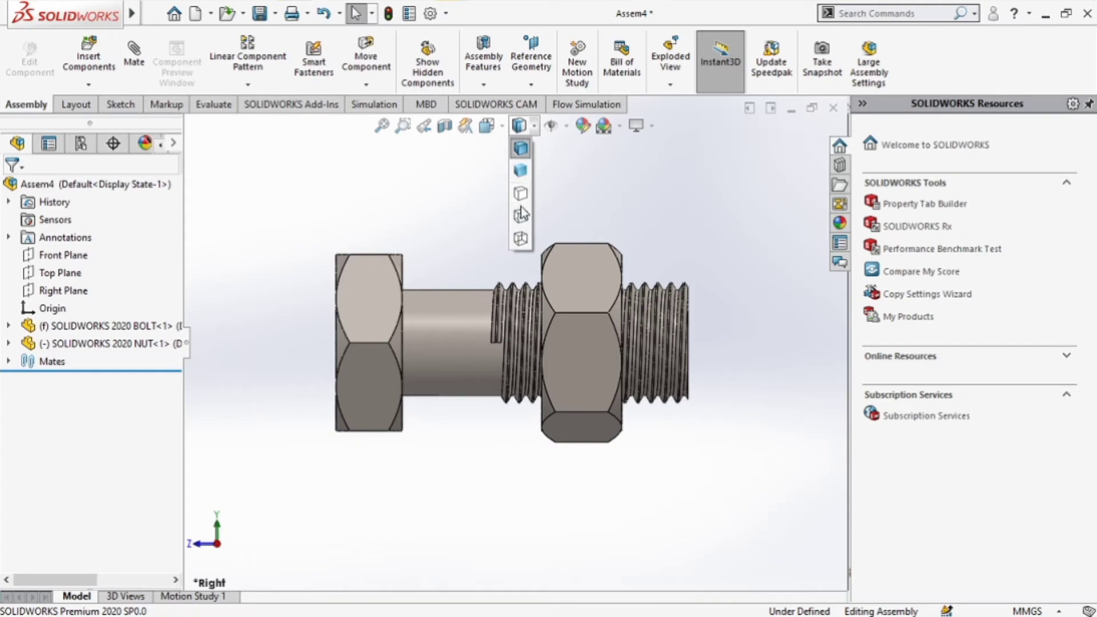
Switch the display to Wireframe, then Hidden Lines Visible, zooming in on the threads.
{"action": "left_click", "coordinate": [520, 238]}
{"action": "scroll", "coordinate": [556, 291], "scroll_direction": "down", "scroll_amount": 4}
{"action": "scroll", "coordinate": [595, 409], "scroll_direction": "down", "scroll_amount": 5}
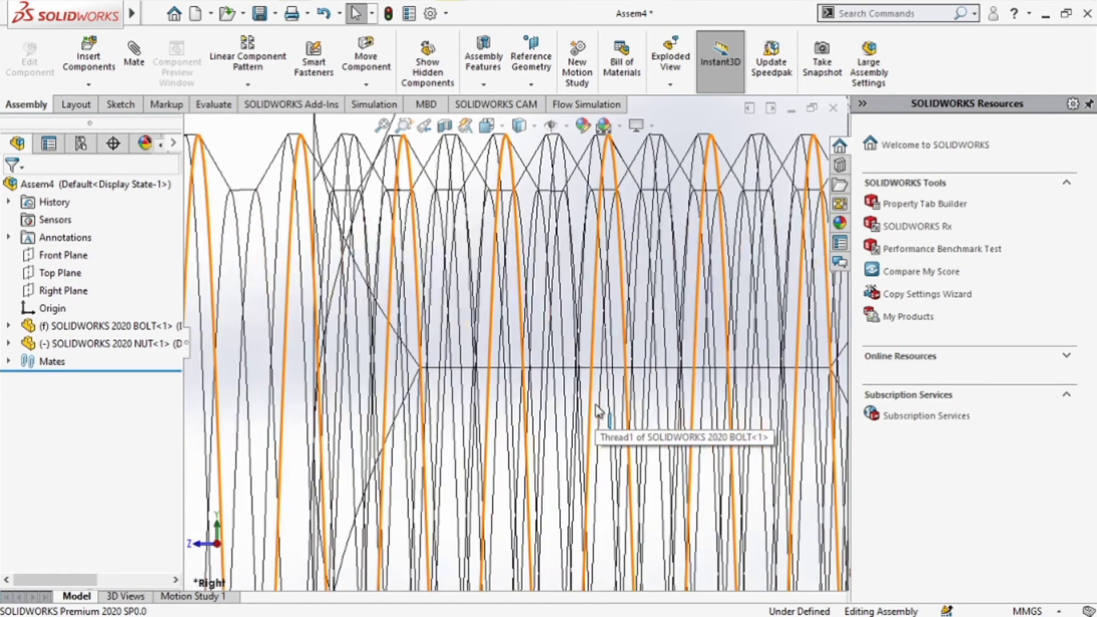
{"action": "scroll", "coordinate": [595, 409], "scroll_direction": "up", "scroll_amount": 6}
{"action": "left_click", "coordinate": [519, 126]}
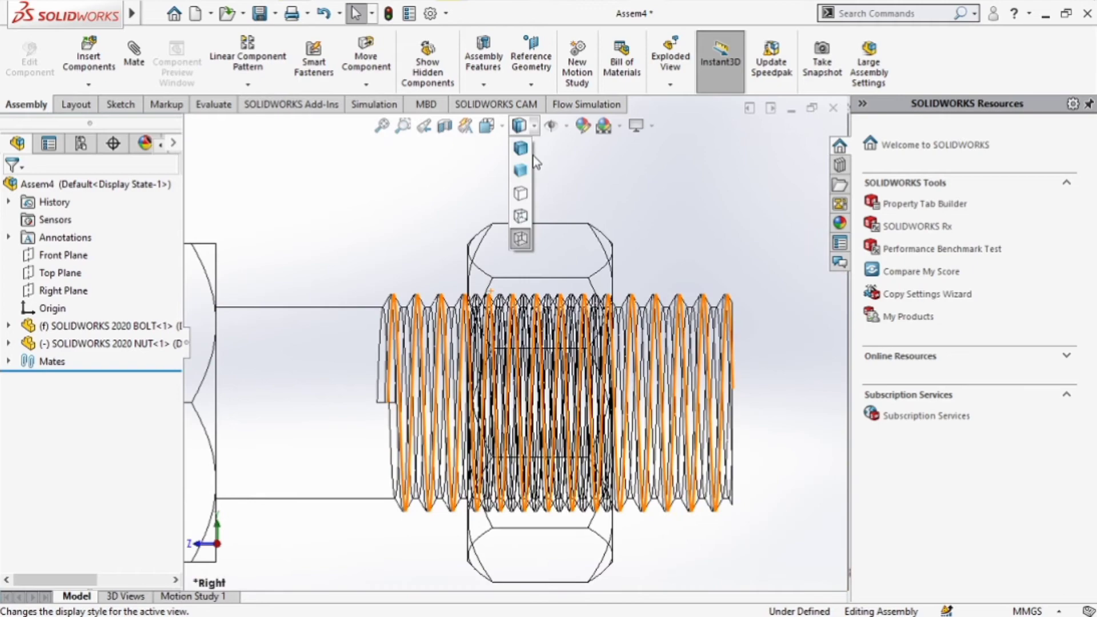
{"action": "left_click", "coordinate": [520, 219]}
{"action": "scroll", "coordinate": [540, 315], "scroll_direction": "down", "scroll_amount": 4}
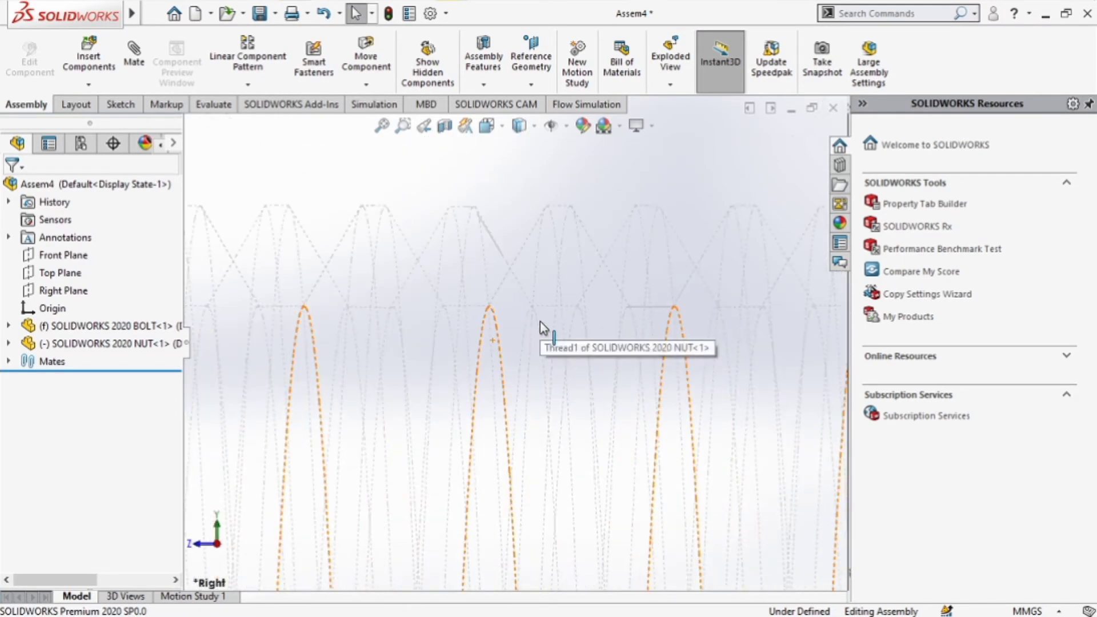
{"action": "scroll", "coordinate": [540, 322], "scroll_direction": "up", "scroll_amount": 2}
{"action": "scroll", "coordinate": [534, 319], "scroll_direction": "down", "scroll_amount": 3}
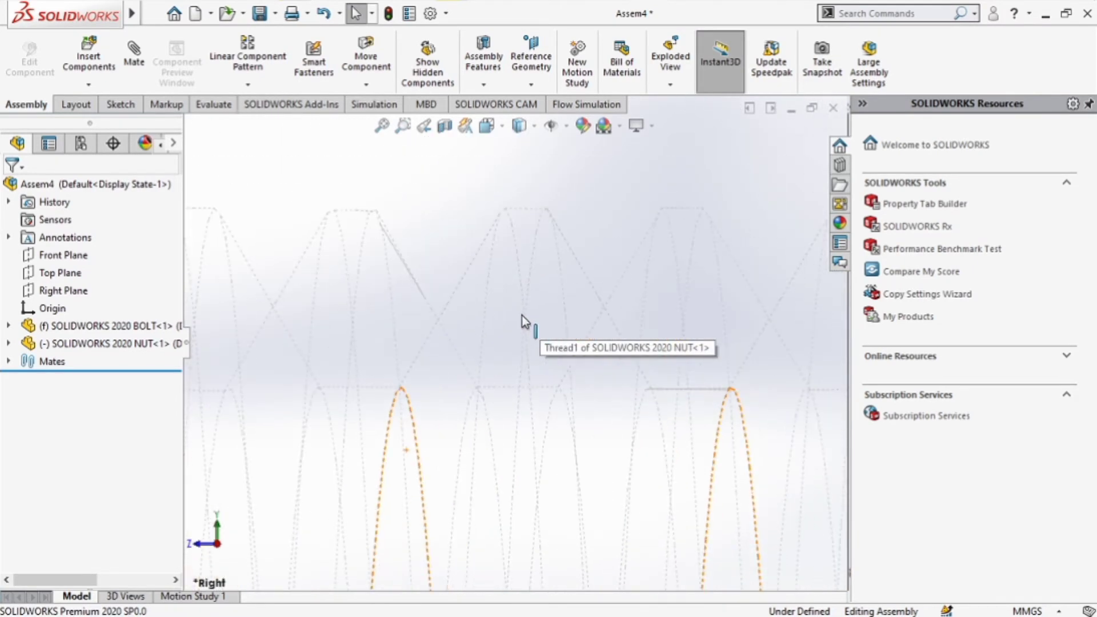
Drag the nut along the bolt to line it up with the threads.
{"action": "left_click_drag", "start_coordinate": [448, 230], "coordinate": [554, 301]}
{"action": "key", "text": "Escape"}
{"action": "left_click", "coordinate": [506, 317]}
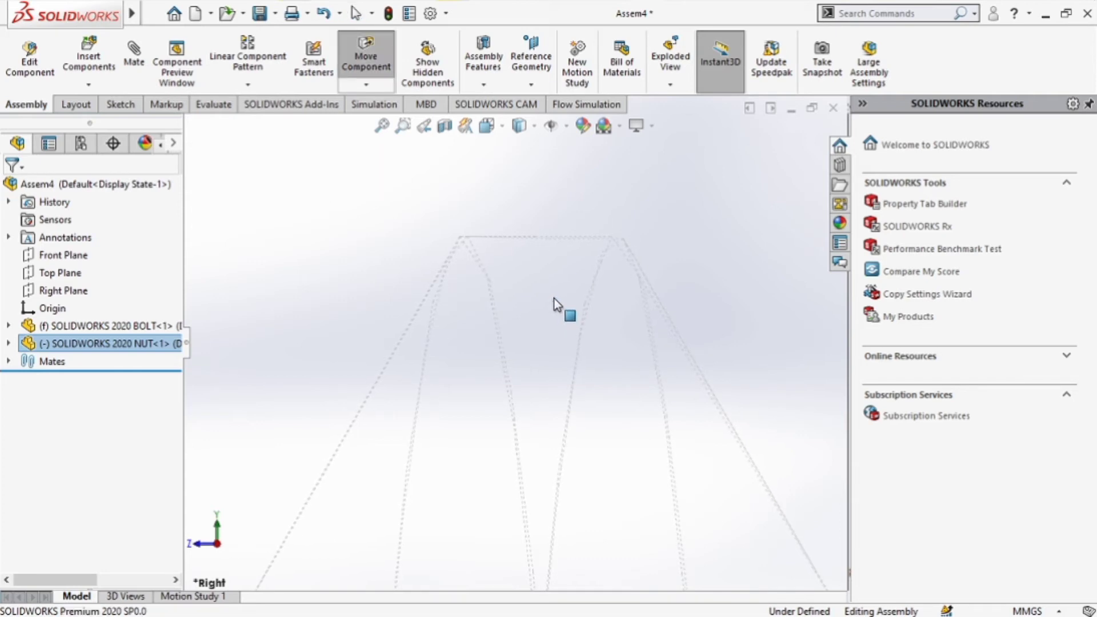
{"action": "left_click_drag", "start_coordinate": [553, 298], "coordinate": [553, 298]}
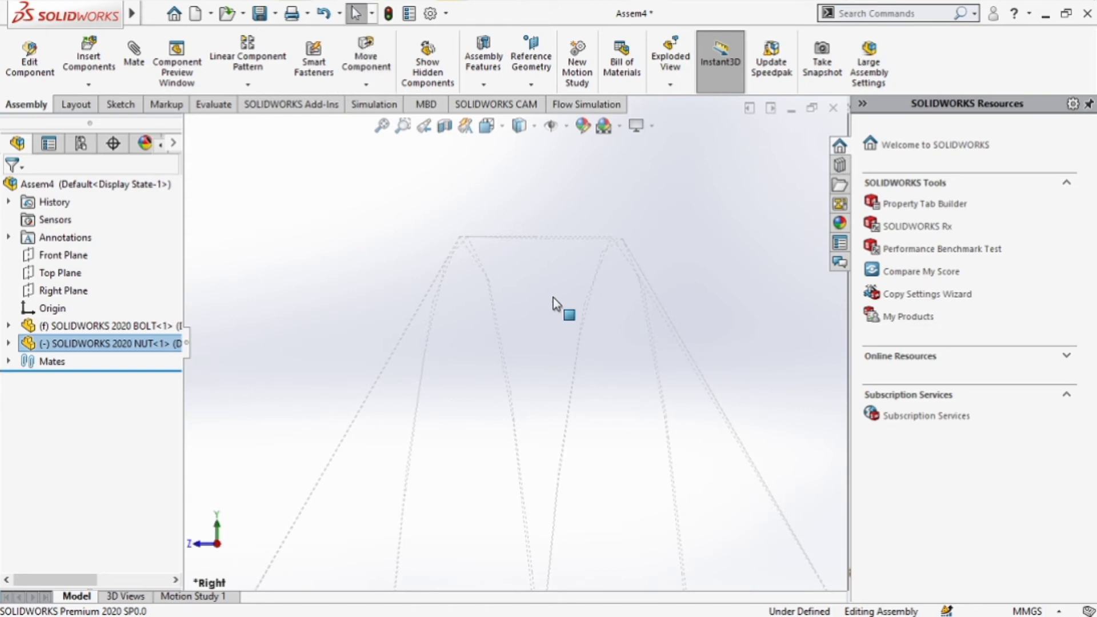
Return the model to Shaded display style.
{"action": "scroll", "coordinate": [550, 289], "scroll_direction": "up", "scroll_amount": 6}
{"action": "scroll", "coordinate": [548, 290], "scroll_direction": "up", "scroll_amount": 1}
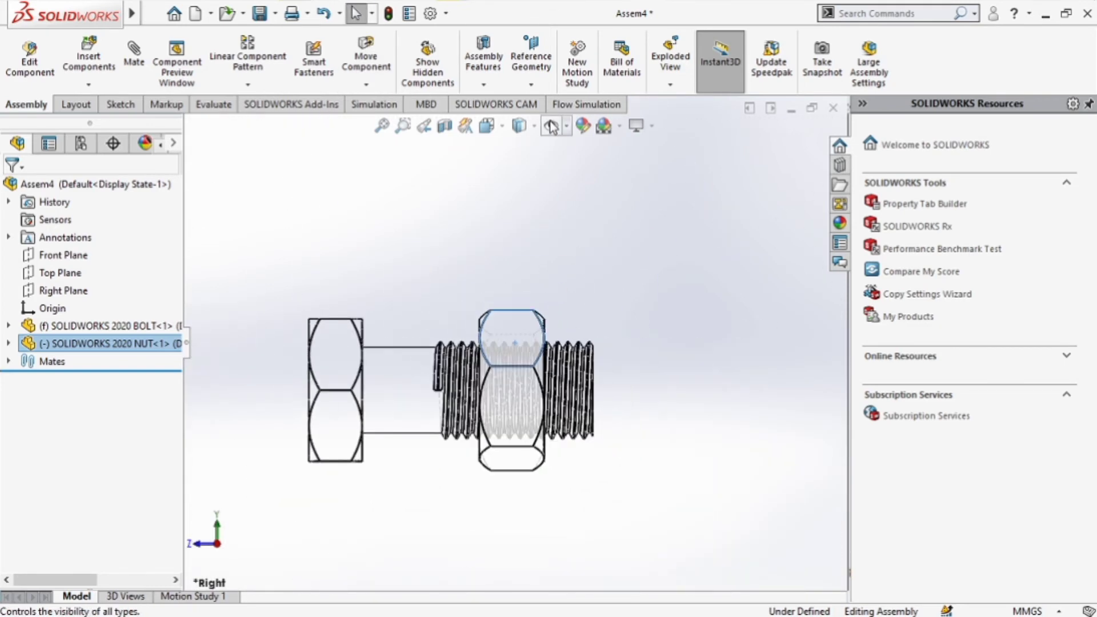
{"action": "left_click", "coordinate": [520, 126]}
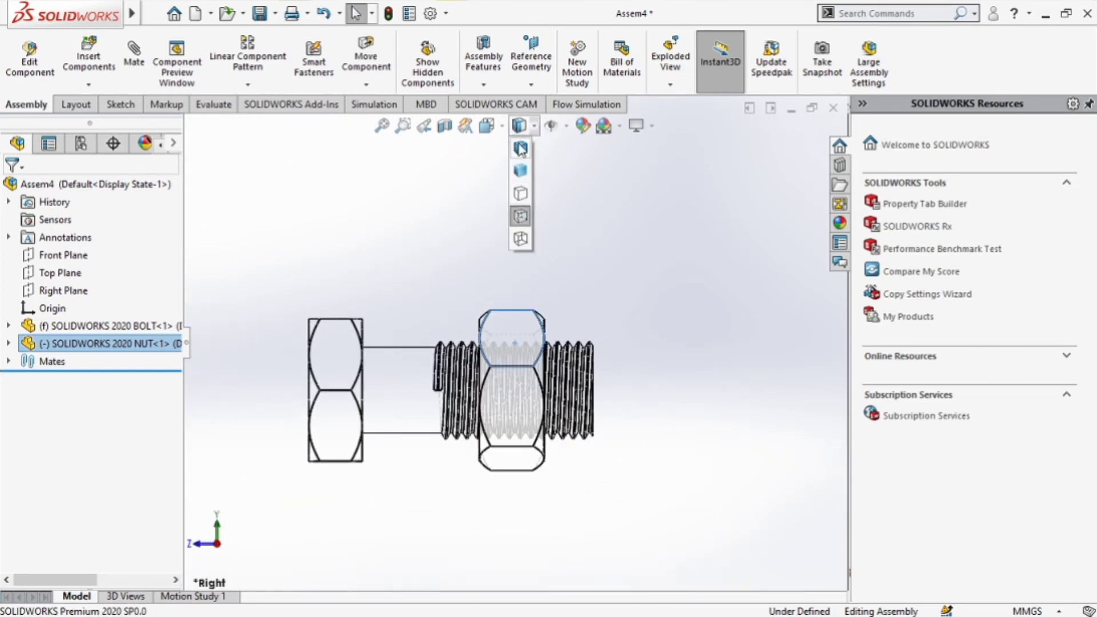
{"action": "left_click", "coordinate": [519, 170]}
{"action": "left_click", "coordinate": [419, 294]}
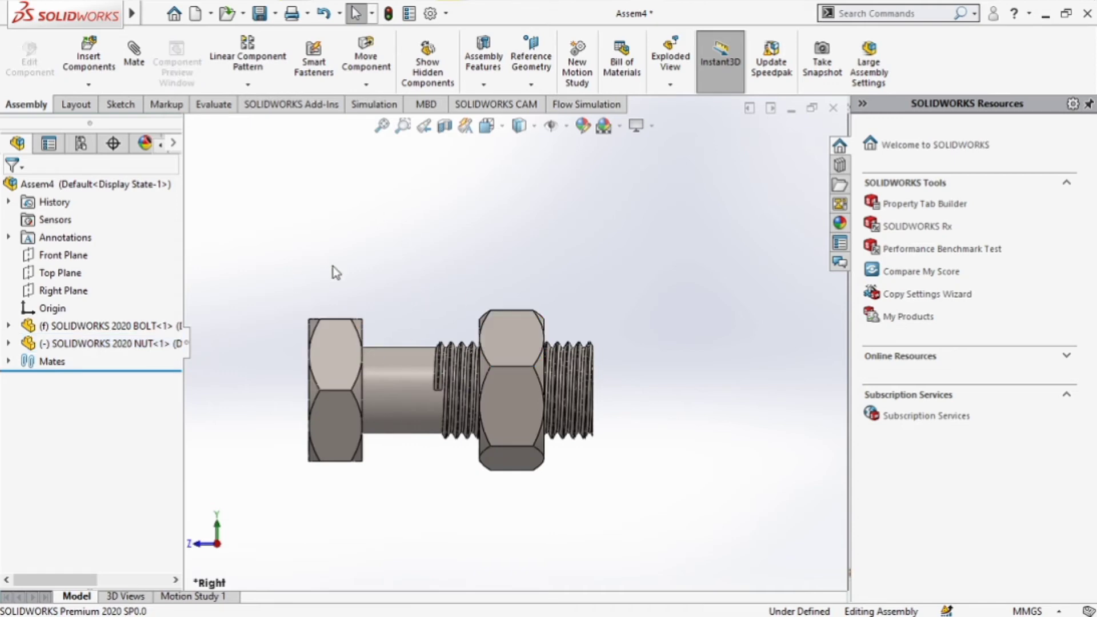
Start an advanced Distance mate between the bolt head's washer face and the nut's face.
{"action": "left_click", "coordinate": [133, 67]}
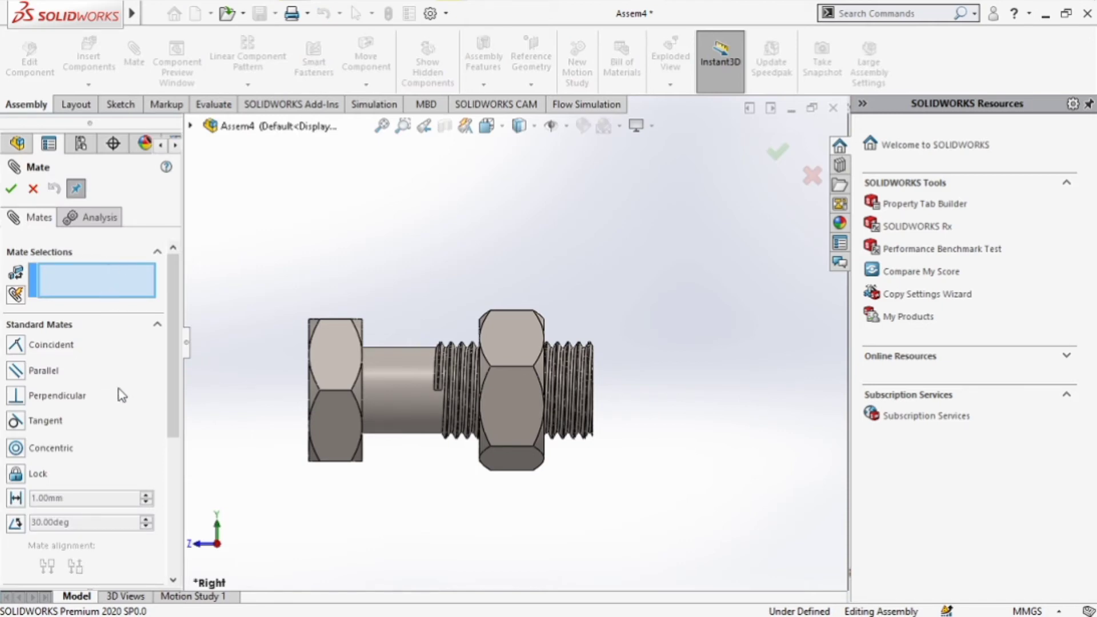
{"action": "left_click", "coordinate": [157, 326]}
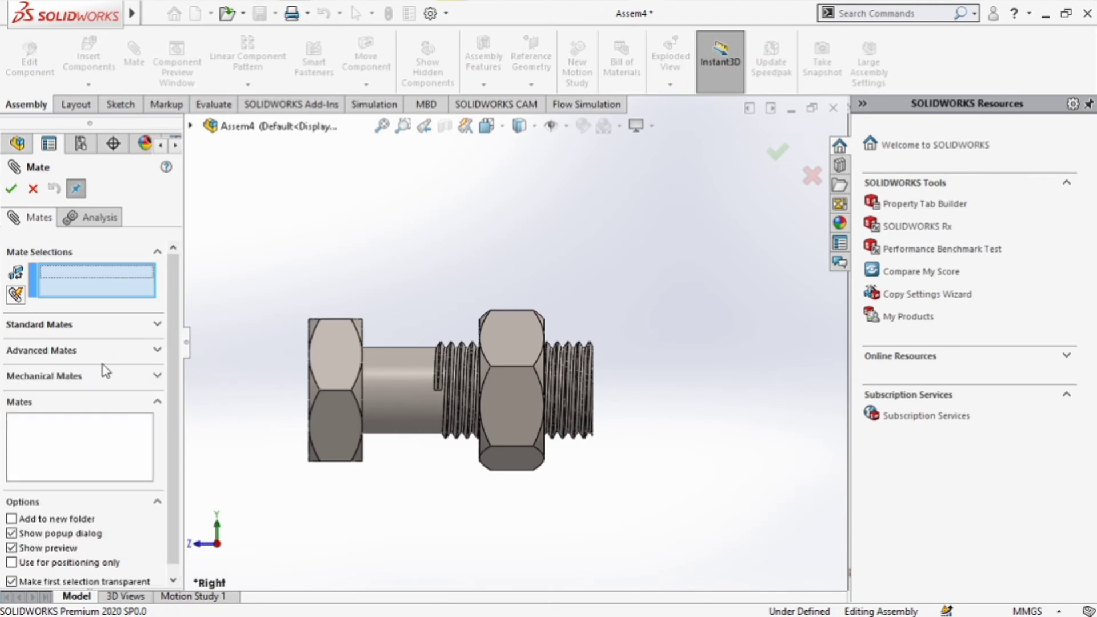
{"action": "left_click", "coordinate": [97, 356]}
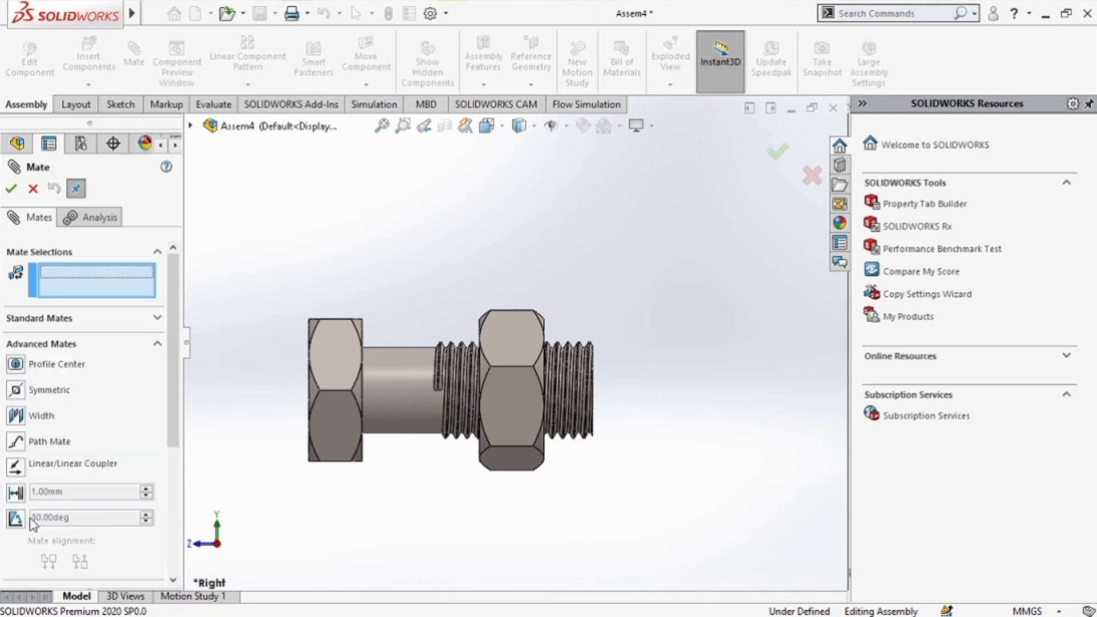
{"action": "left_click", "coordinate": [15, 491]}
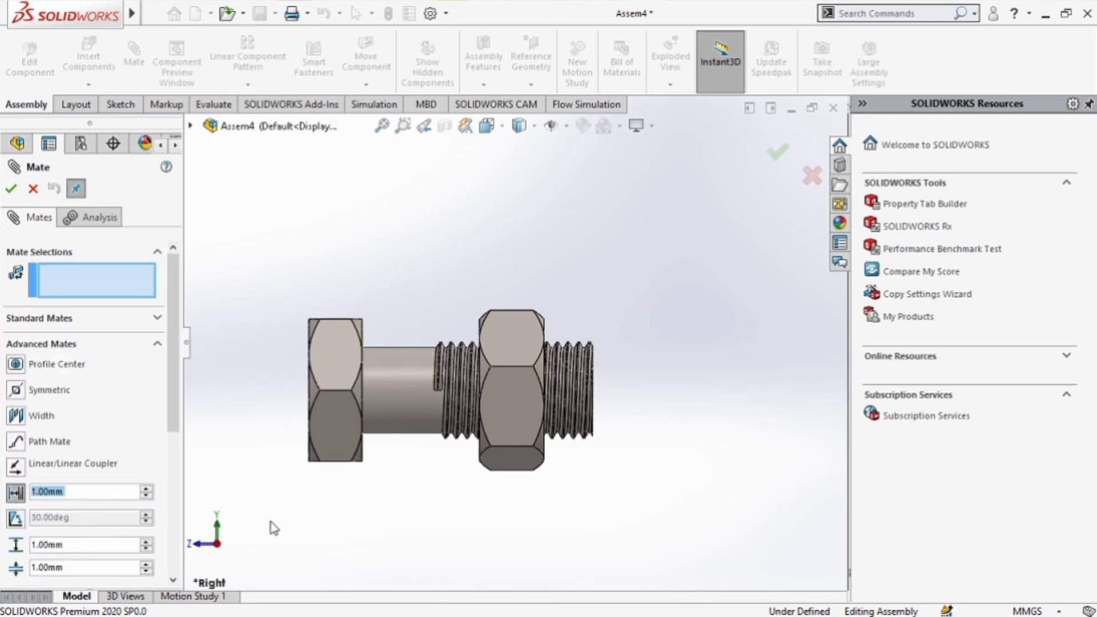
{"action": "middle_click_drag", "start_coordinate": [333, 485], "coordinate": [326, 539]}
{"action": "left_click", "coordinate": [379, 452]}
{"action": "left_click", "coordinate": [502, 430]}
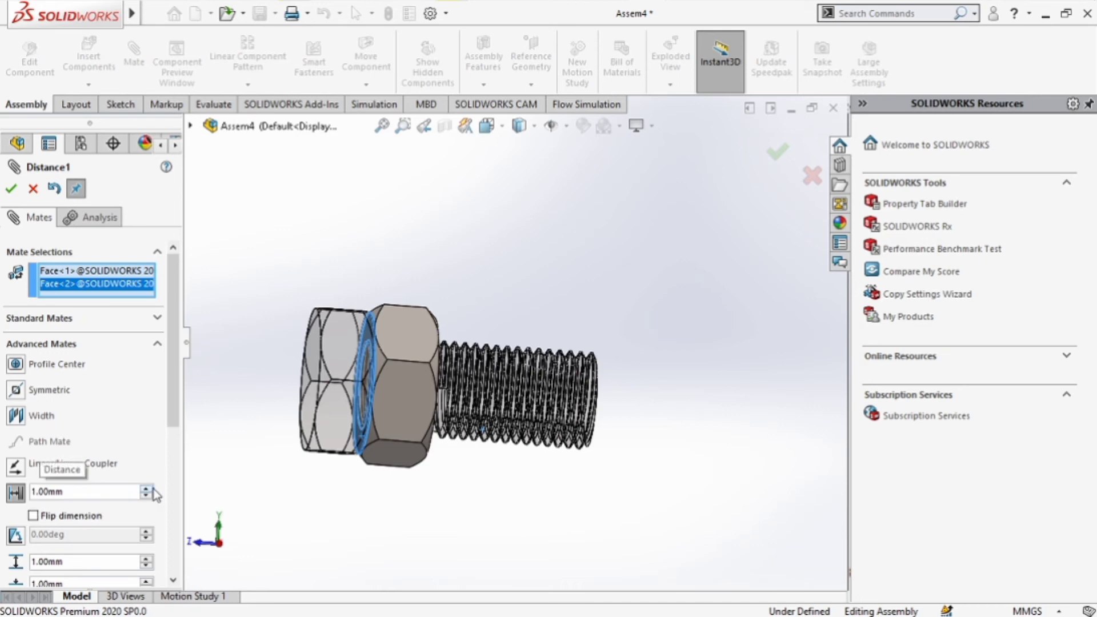
Set the distance mate to 45 mm with a 125 mm maximum and 45 mm minimum.
{"action": "type", "text": "45"}
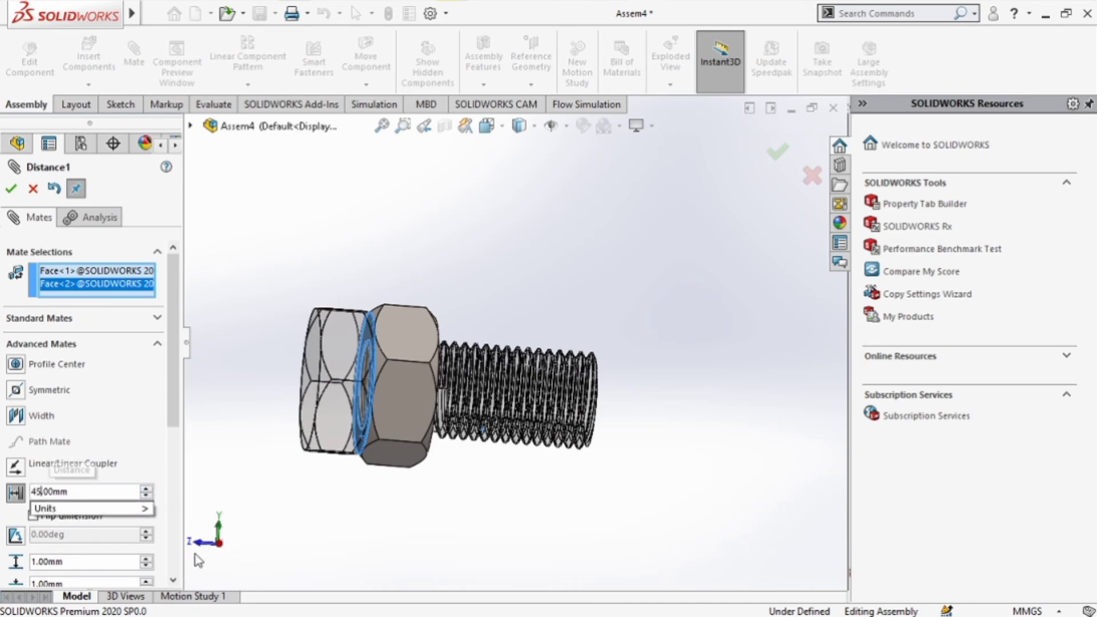
{"action": "key", "text": "Return"}
{"action": "middle_click_drag", "start_coordinate": [454, 502], "coordinate": [409, 458]}
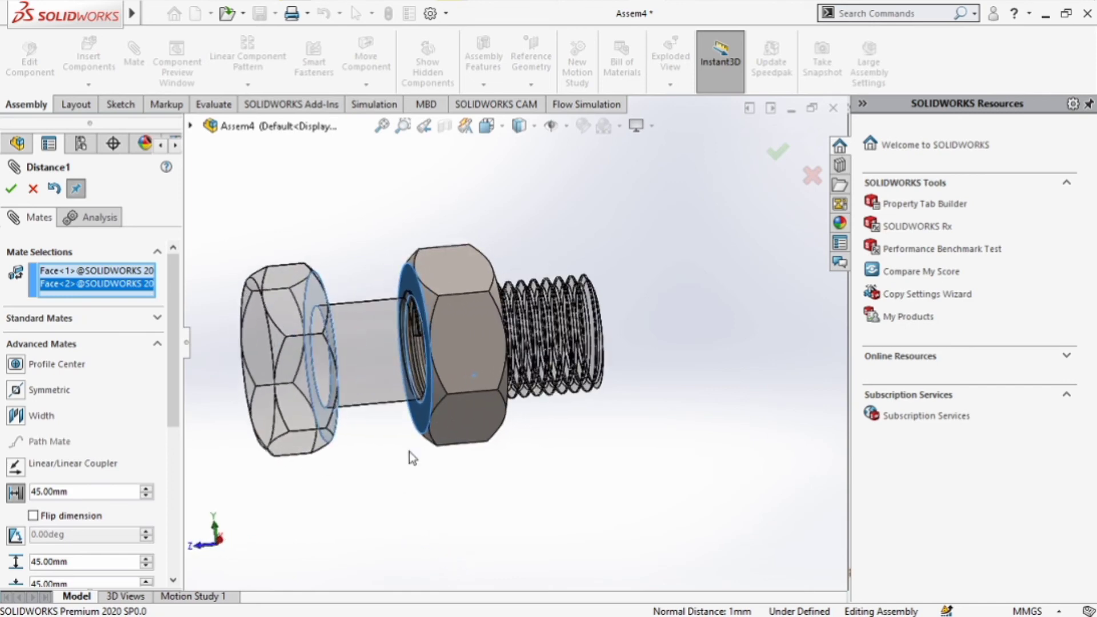
{"action": "scroll", "coordinate": [412, 457], "scroll_direction": "down", "scroll_amount": 3}
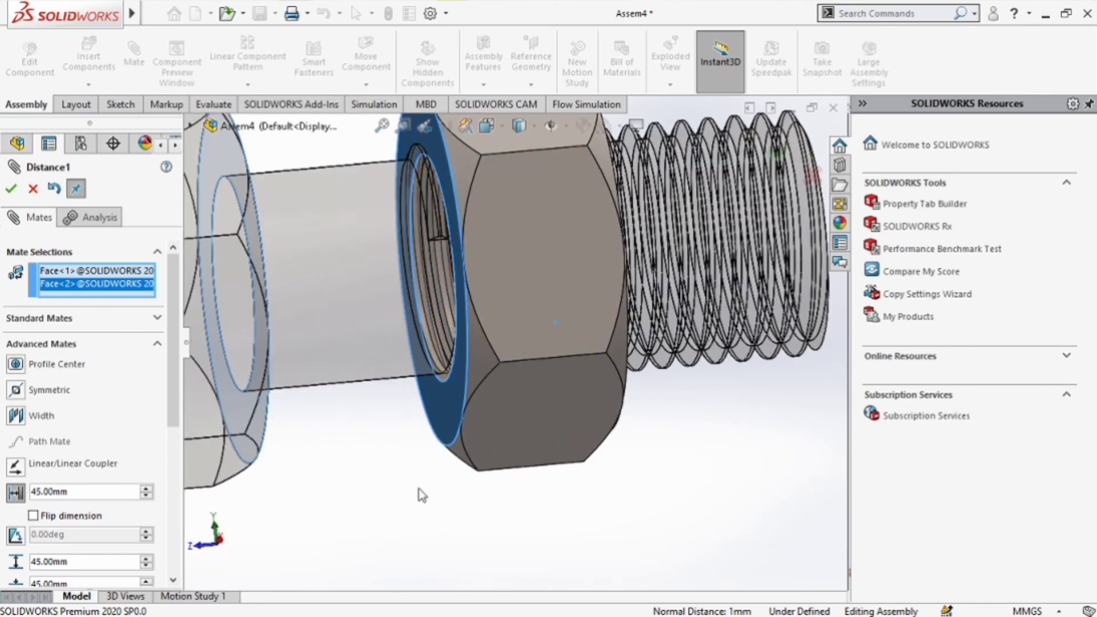
{"action": "scroll", "coordinate": [402, 519], "scroll_direction": "up", "scroll_amount": 5}
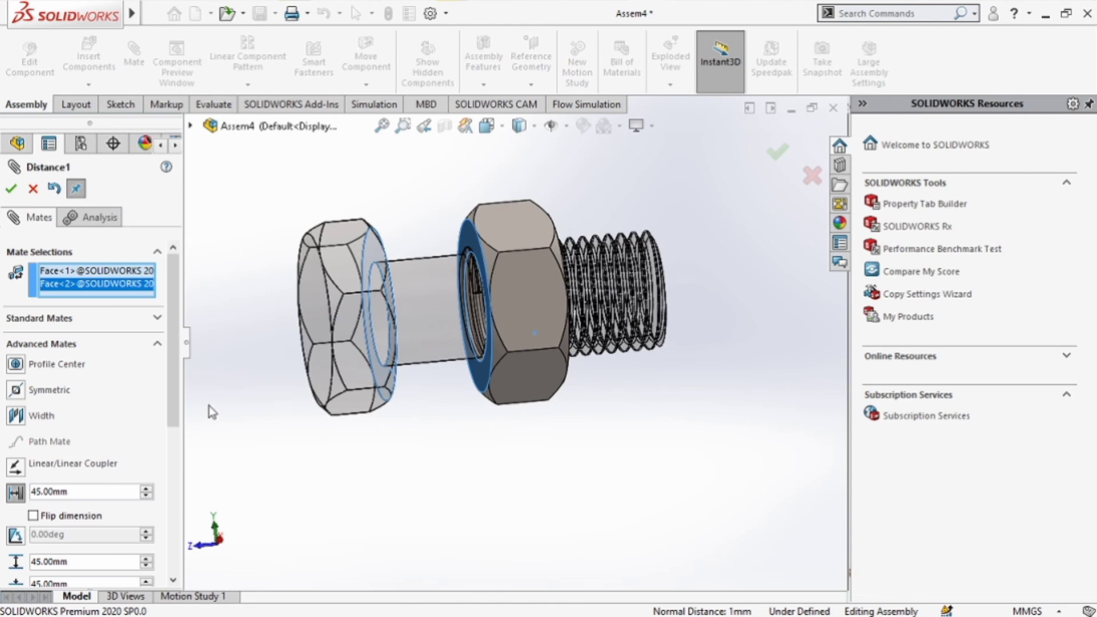
{"action": "left_click_drag", "start_coordinate": [174, 390], "coordinate": [170, 522]}
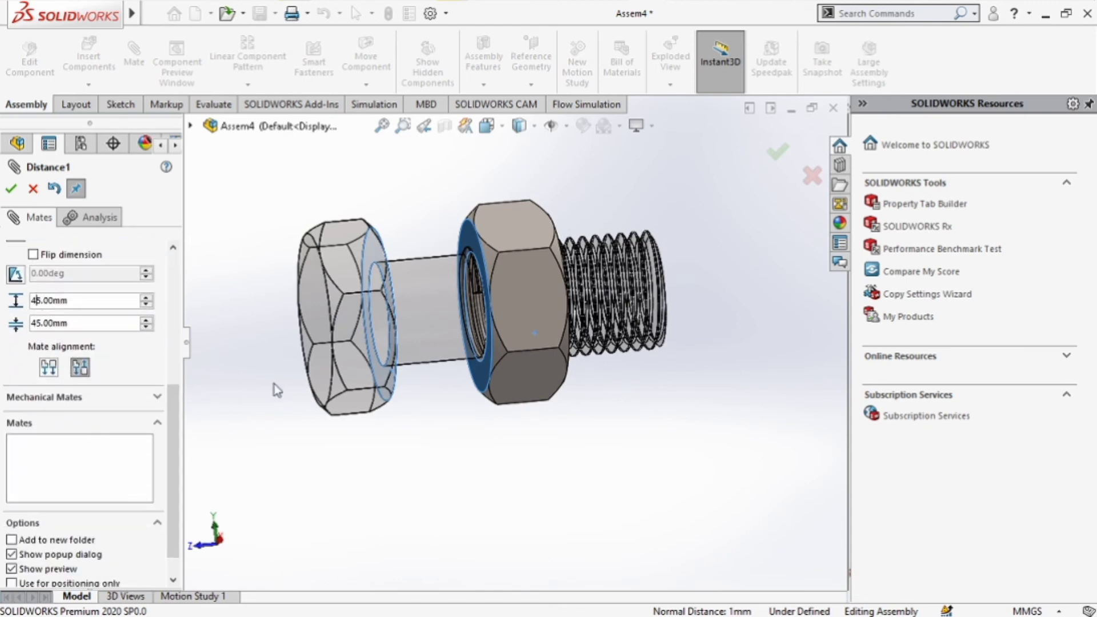
{"action": "key", "text": "BackSpace"}
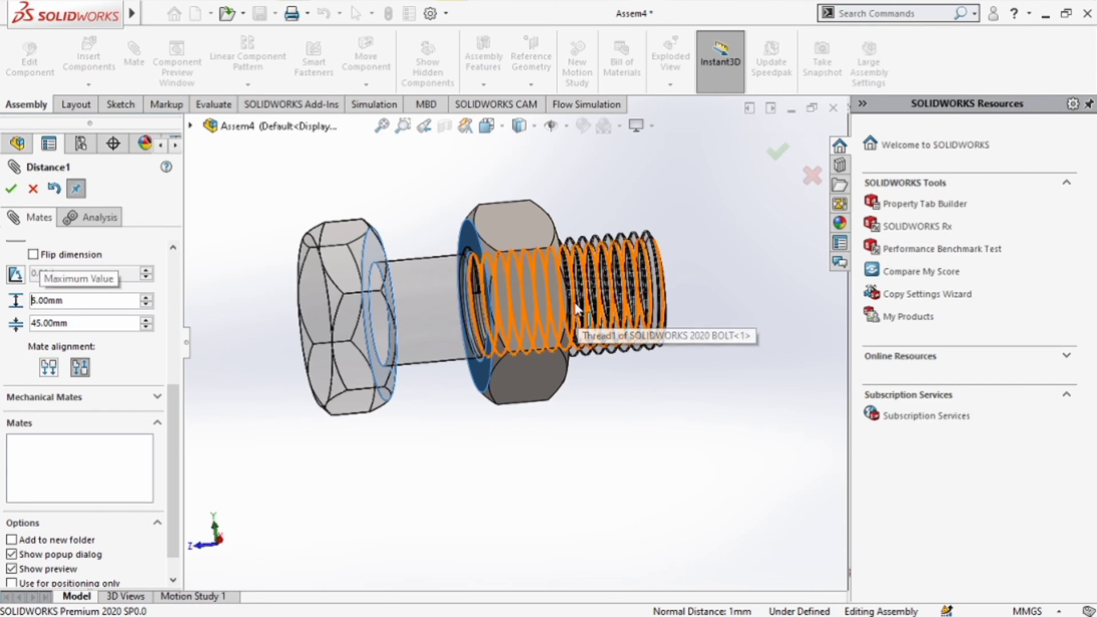
{"action": "type", "text": "12"}
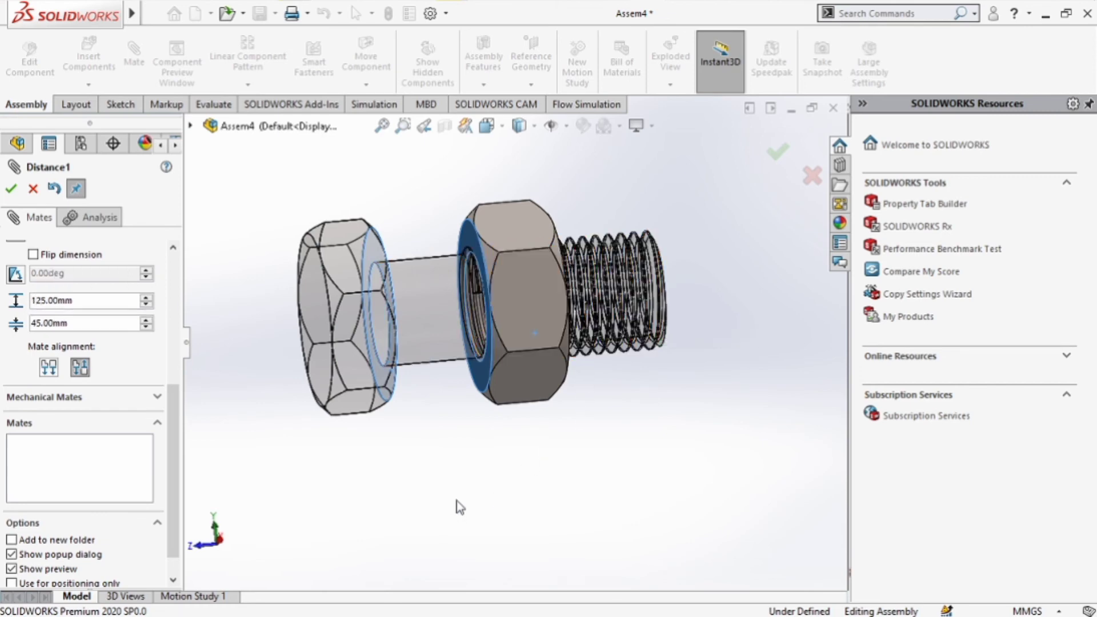
{"action": "left_click", "coordinate": [12, 191]}
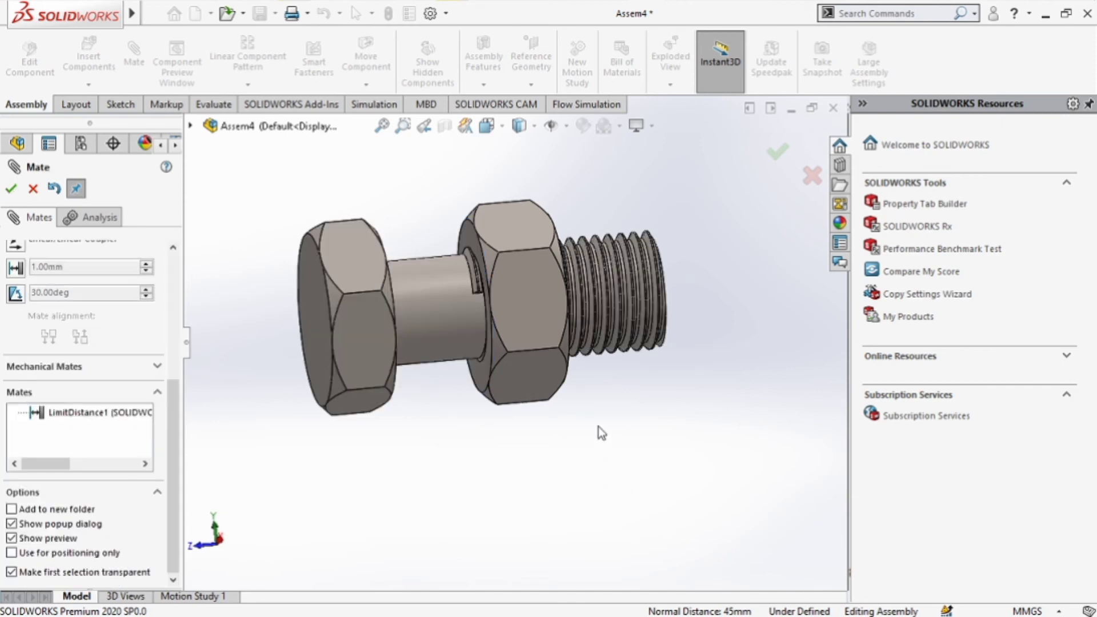
Close the mate editor and drag the nut along the bolt to test its 45–125 mm limits.
{"action": "mouse_move", "coordinate": [541, 310]}
{"action": "left_mouse_down"}
{"action": "mouse_move", "coordinate": [598, 307]}
{"action": "mouse_move", "coordinate": [678, 324]}
{"action": "mouse_move", "coordinate": [627, 414]}
{"action": "mouse_move", "coordinate": [540, 226]}
{"action": "mouse_move", "coordinate": [506, 426]}
{"action": "mouse_move", "coordinate": [493, 207]}
{"action": "mouse_move", "coordinate": [468, 592]}
{"action": "mouse_move", "coordinate": [537, 259]}
{"action": "mouse_move", "coordinate": [529, 246]}
{"action": "mouse_move", "coordinate": [544, 344]}
{"action": "mouse_move", "coordinate": [553, 221]}
{"action": "mouse_move", "coordinate": [550, 272]}
{"action": "mouse_move", "coordinate": [476, 317]}
{"action": "mouse_move", "coordinate": [675, 309]}
{"action": "mouse_move", "coordinate": [515, 406]}
{"action": "mouse_move", "coordinate": [469, 360]}
{"action": "mouse_move", "coordinate": [488, 286]}
{"action": "mouse_move", "coordinate": [512, 334]}
{"action": "mouse_move", "coordinate": [516, 208]}
{"action": "mouse_move", "coordinate": [543, 531]}
{"action": "mouse_move", "coordinate": [541, 317]}
{"action": "mouse_move", "coordinate": [512, 157]}
{"action": "mouse_move", "coordinate": [510, 475]}
{"action": "left_mouse_up"}
{"action": "left_click", "coordinate": [11, 189]}
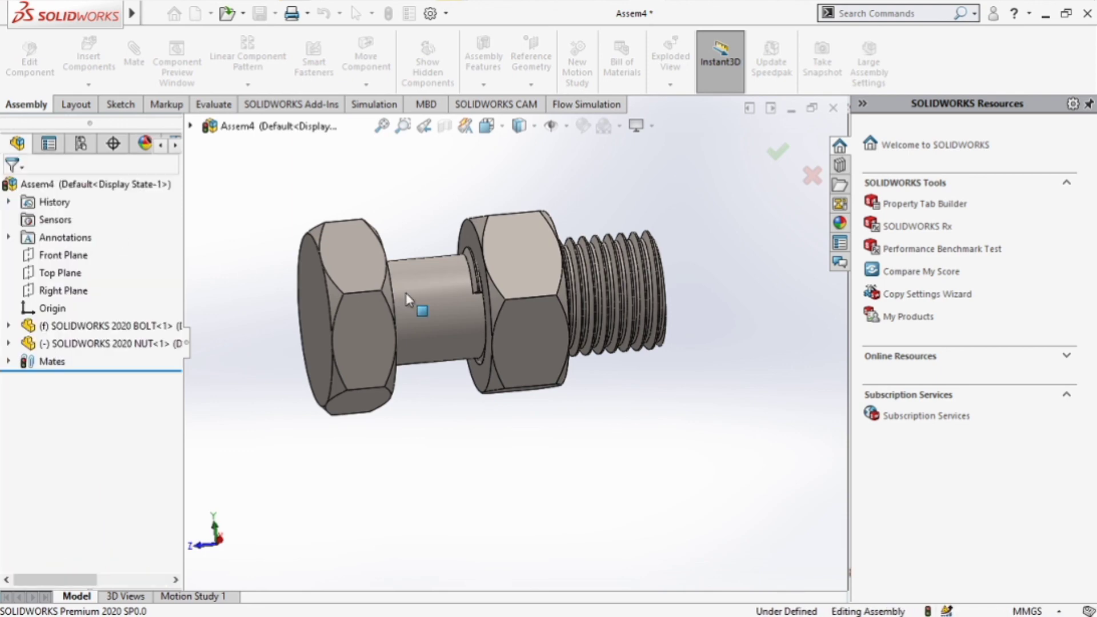
{"action": "left_click", "coordinate": [522, 263]}
{"action": "left_click_drag", "start_coordinate": [523, 307], "coordinate": [506, 281]}
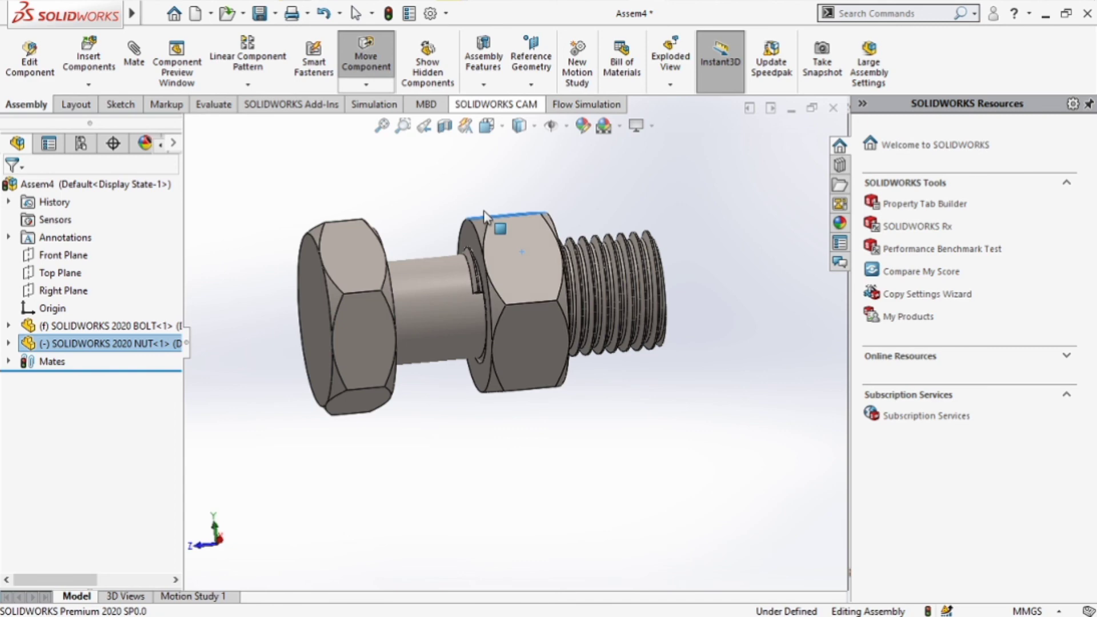